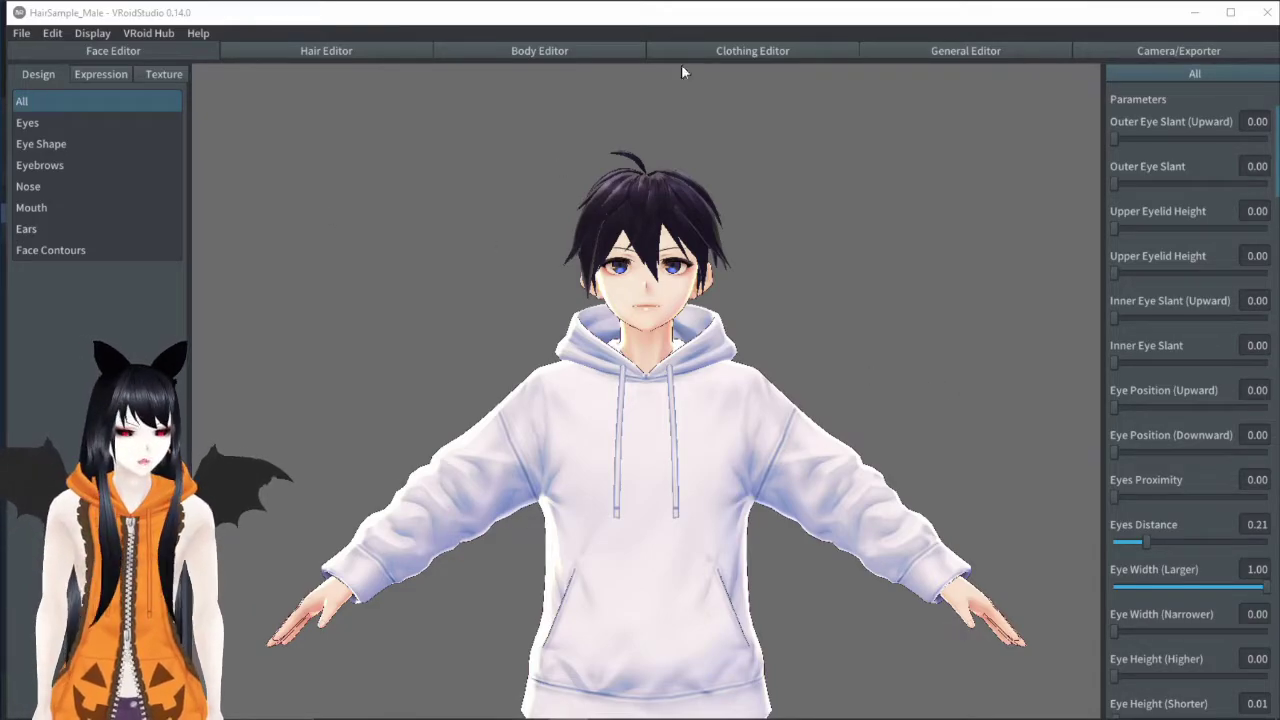
- In Camera/Exporter, preview the A mouth shape, then Fangs 1 at 100, and reset fangs to 0
click(1122, 52)
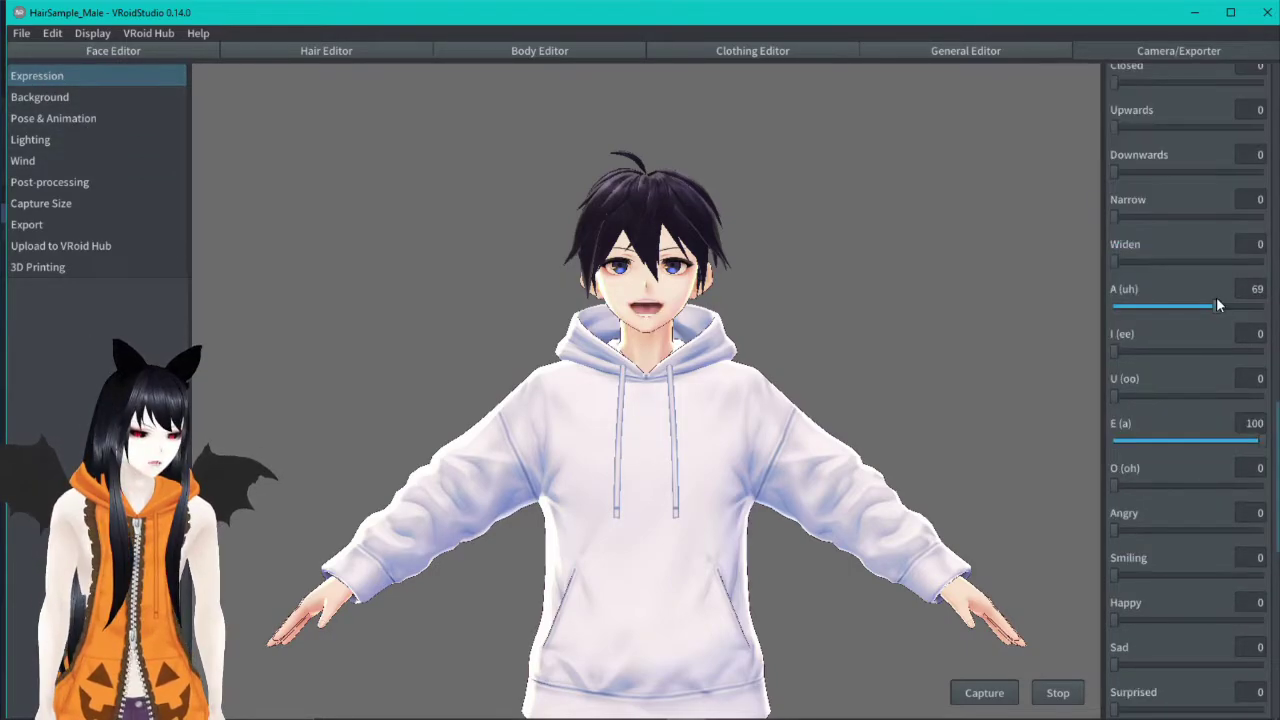
drag(1218, 305, 1220, 305)
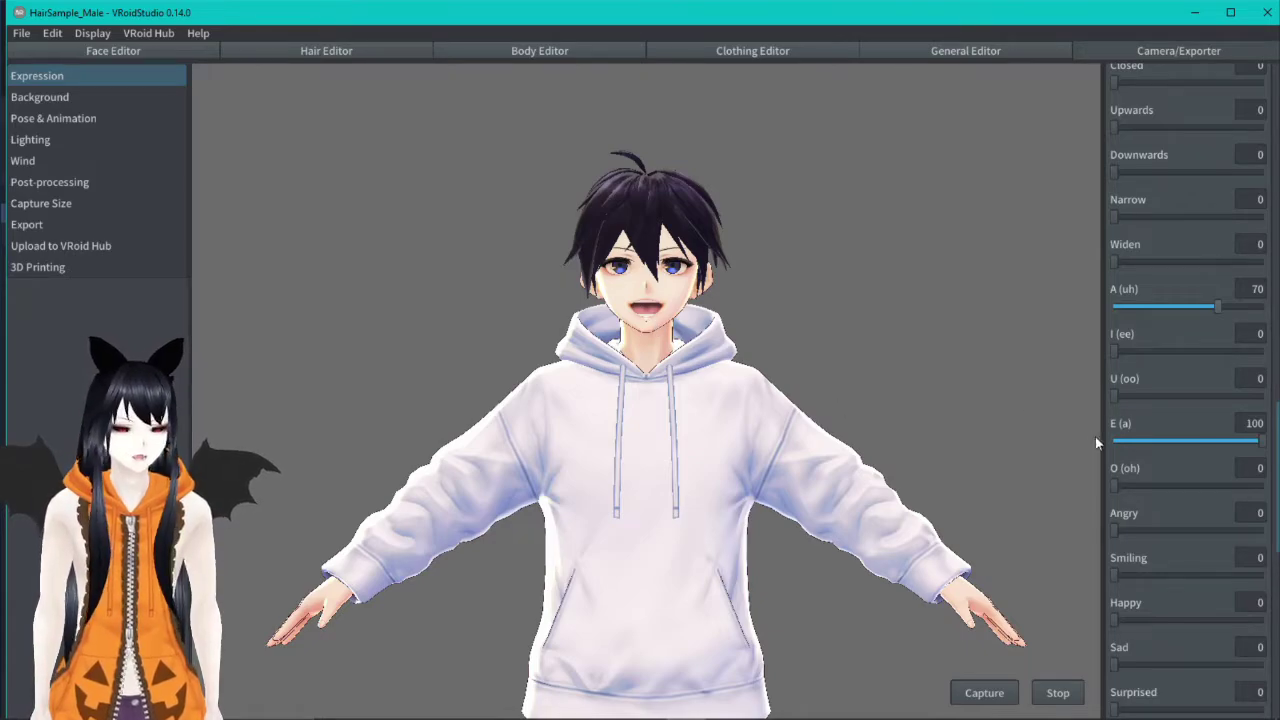
scroll(1171, 542, down, 5)
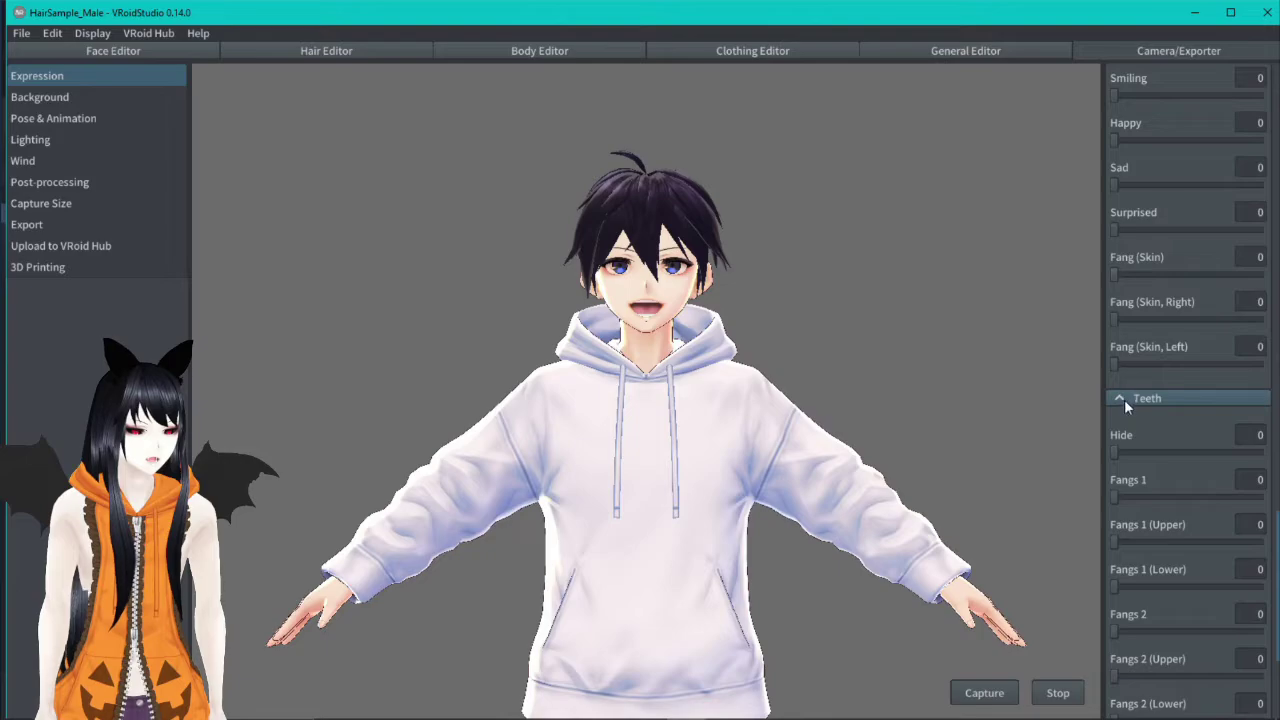
drag(1112, 495, 1279, 505)
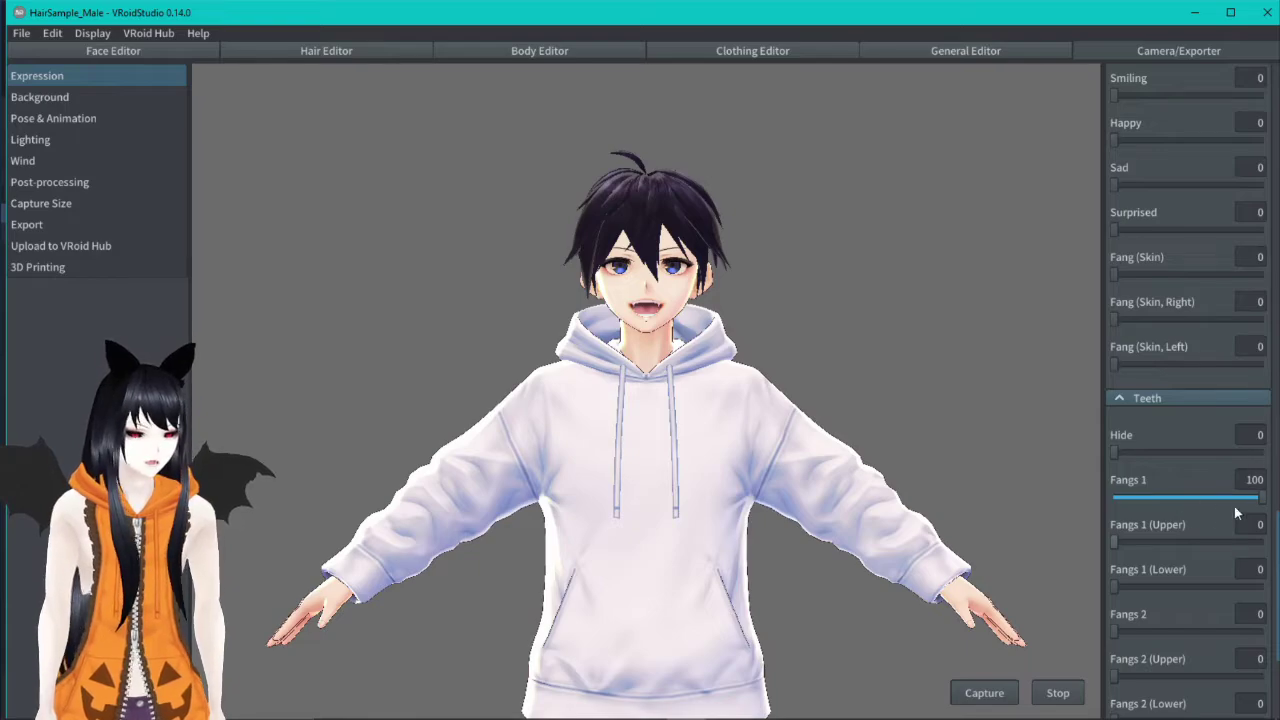
drag(1258, 503, 1075, 495)
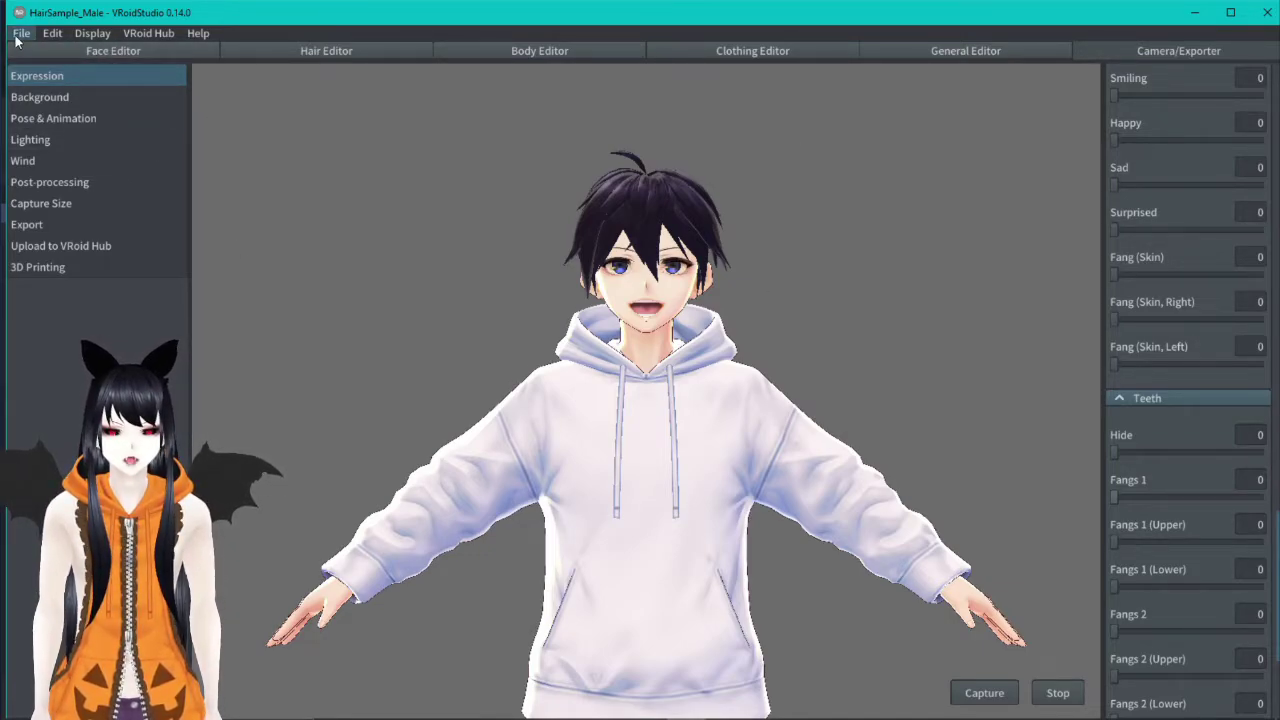
- Start the VRM export with avatar name 'test', the author's name entered and all usage allowed
click(53, 224)
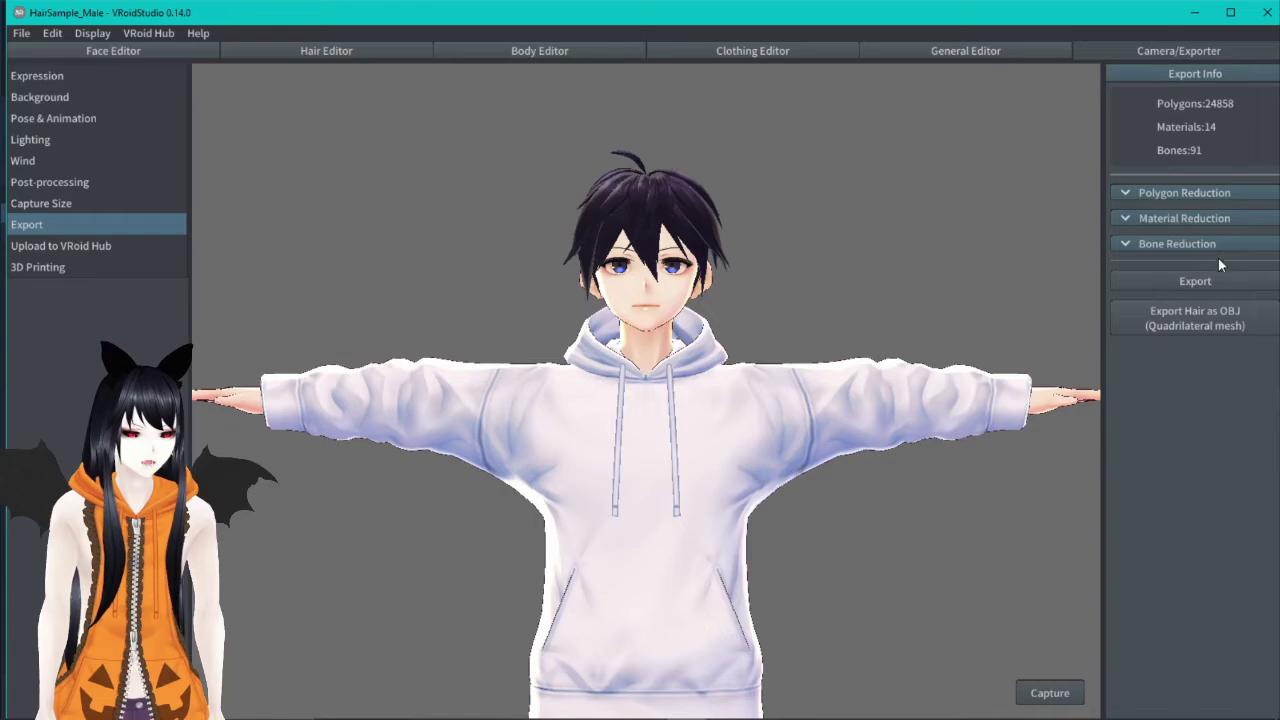
click(1194, 281)
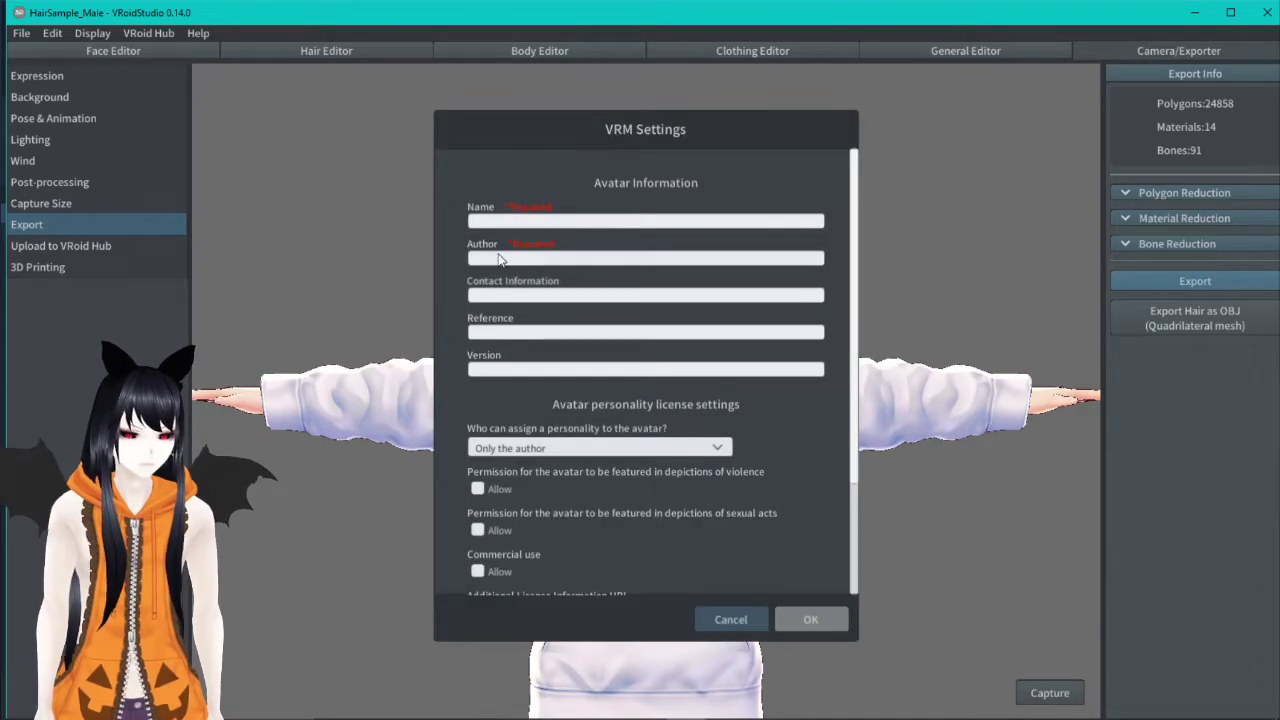
click(522, 222)
text(test)
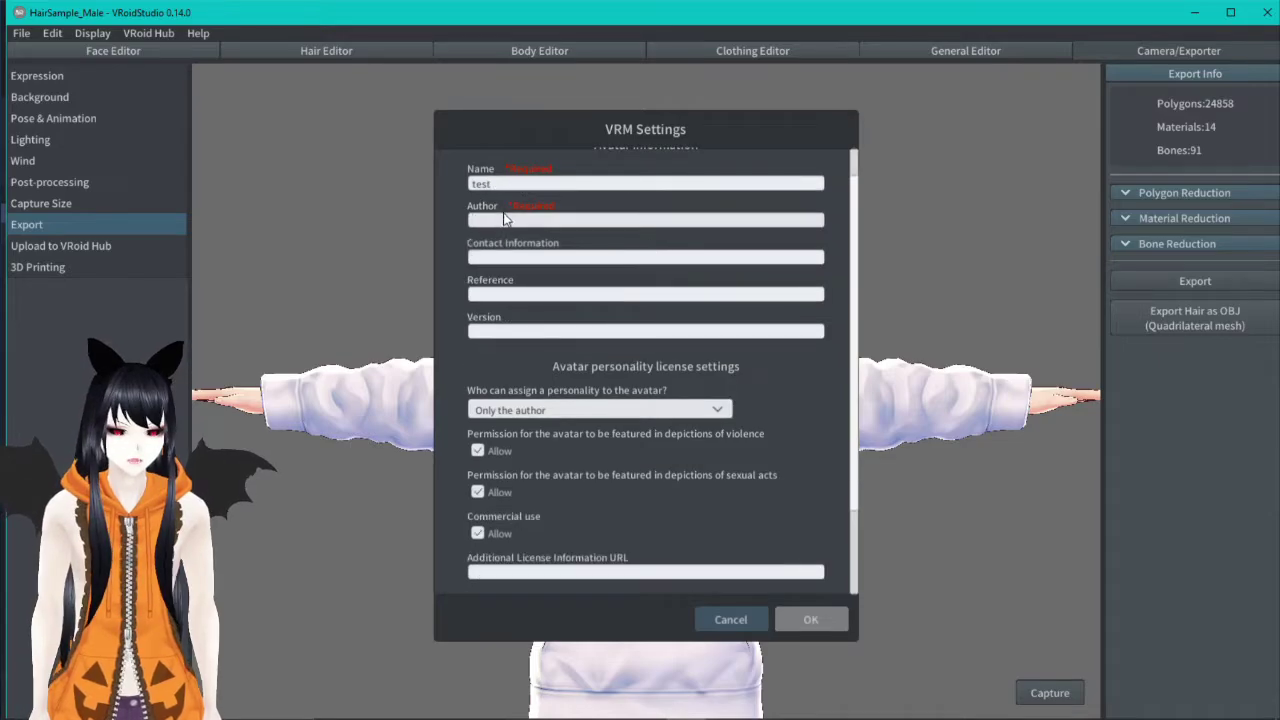
key(Tab)
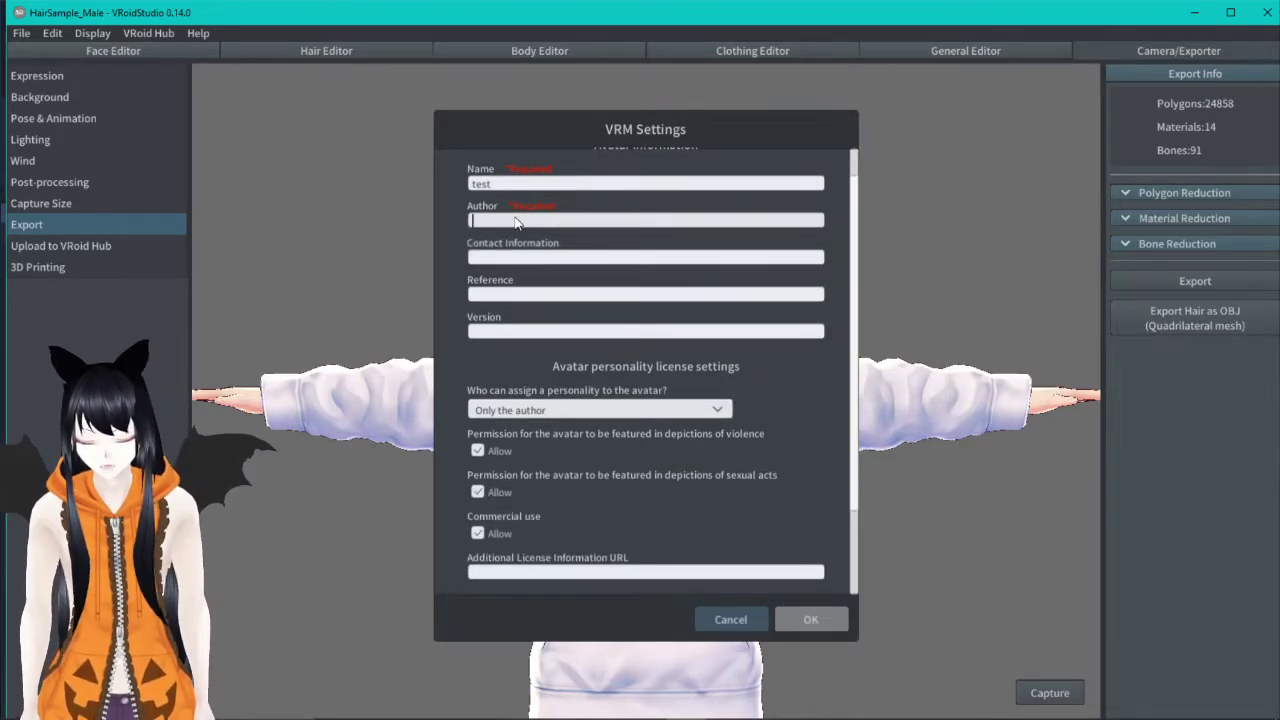
text(Kiba)
scroll(636, 560, down, 3)
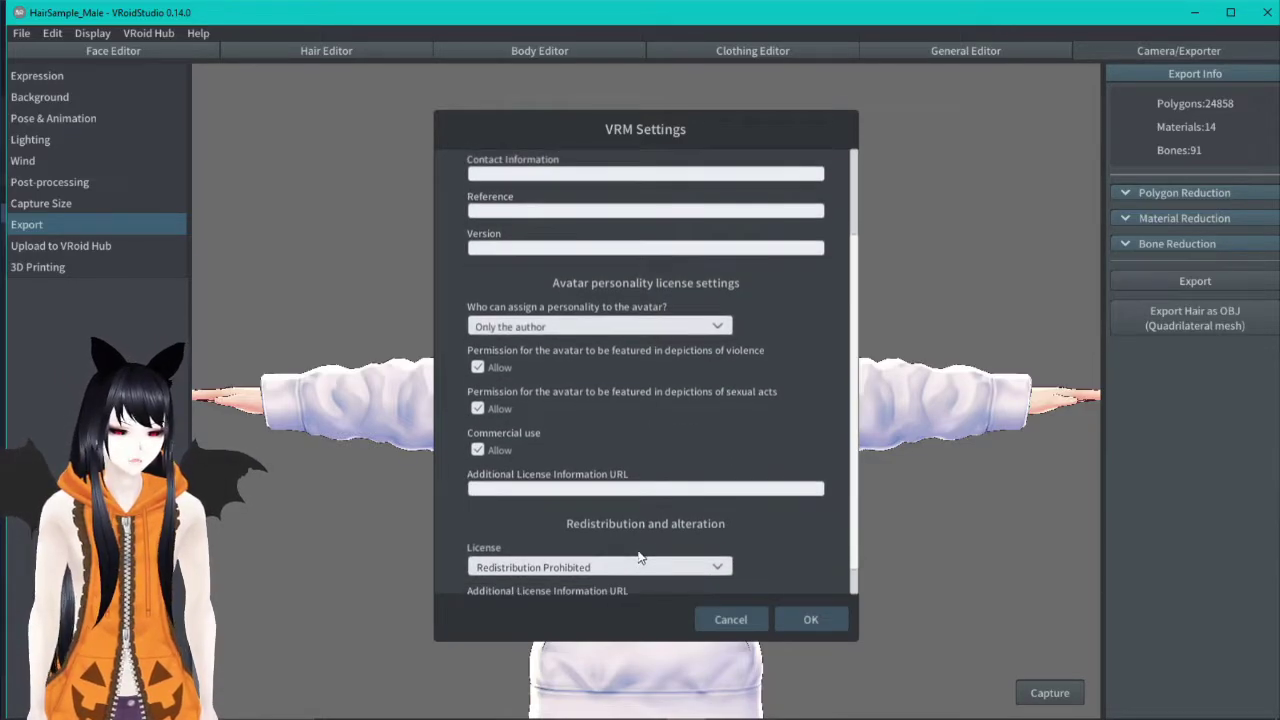
scroll(636, 560, down, 1)
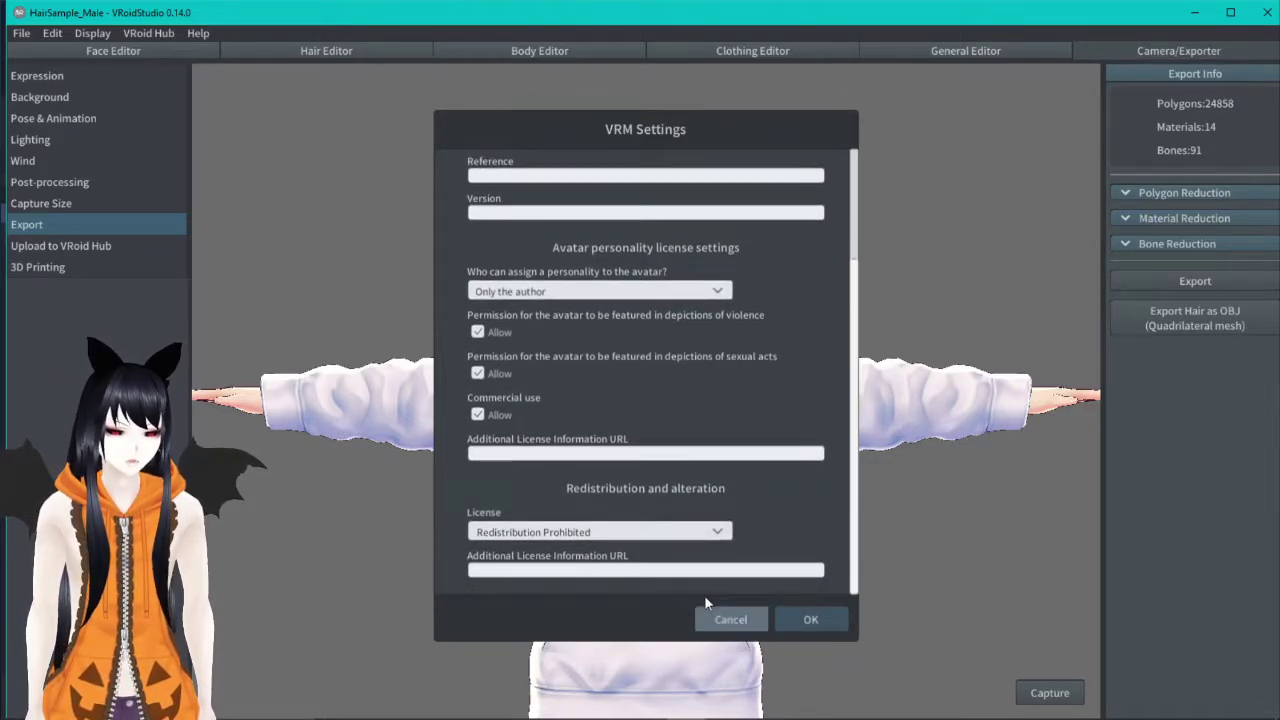
click(808, 622)
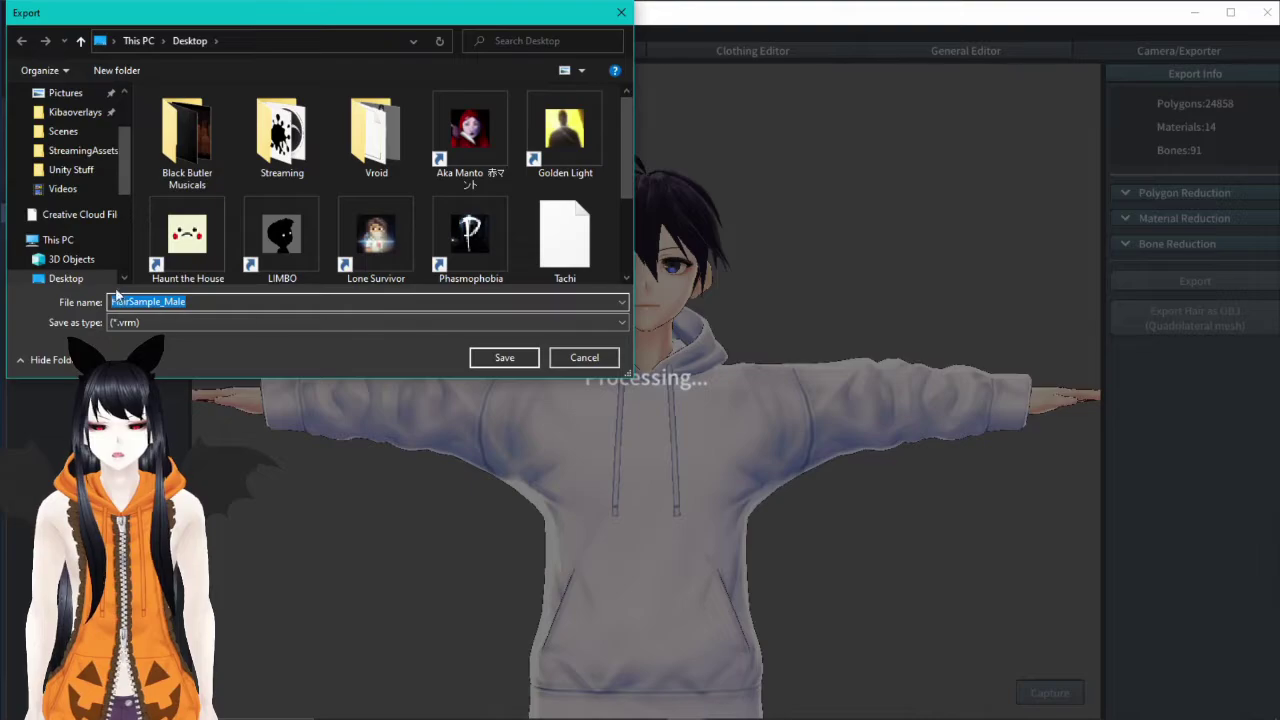
- Save the export as HairSample_Male.vrm in the Desktop folder
scroll(109, 134, up, 3)
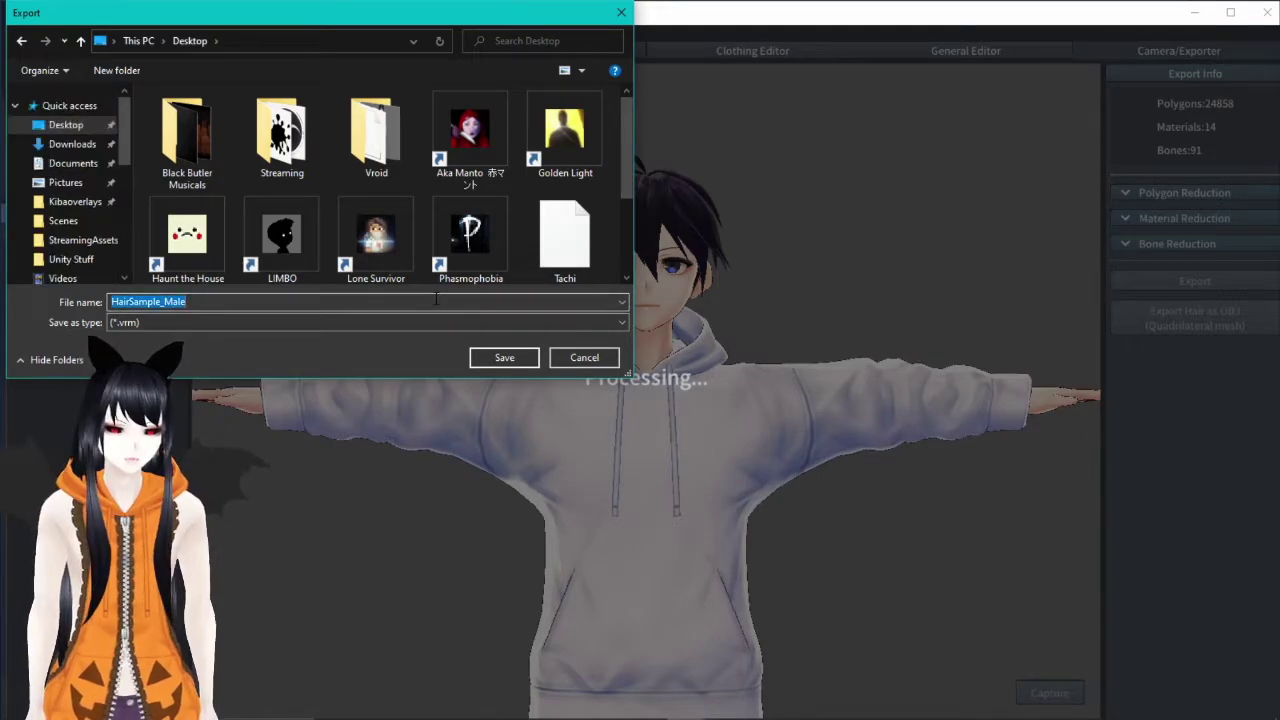
click(485, 360)
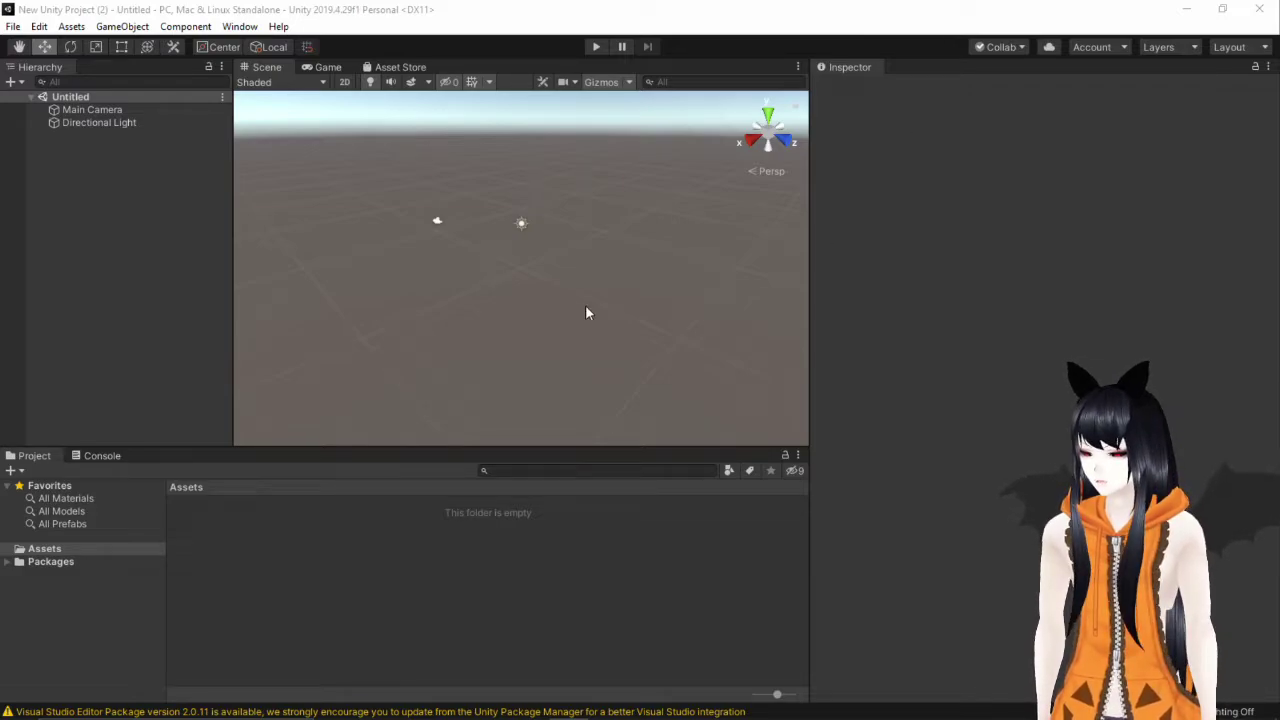
- Import the UniVRM-0.84.0_024d custom package from E:\Unity Stuff into Assets
right_click(236, 508)
mouse_move(338, 296)
click(515, 289)
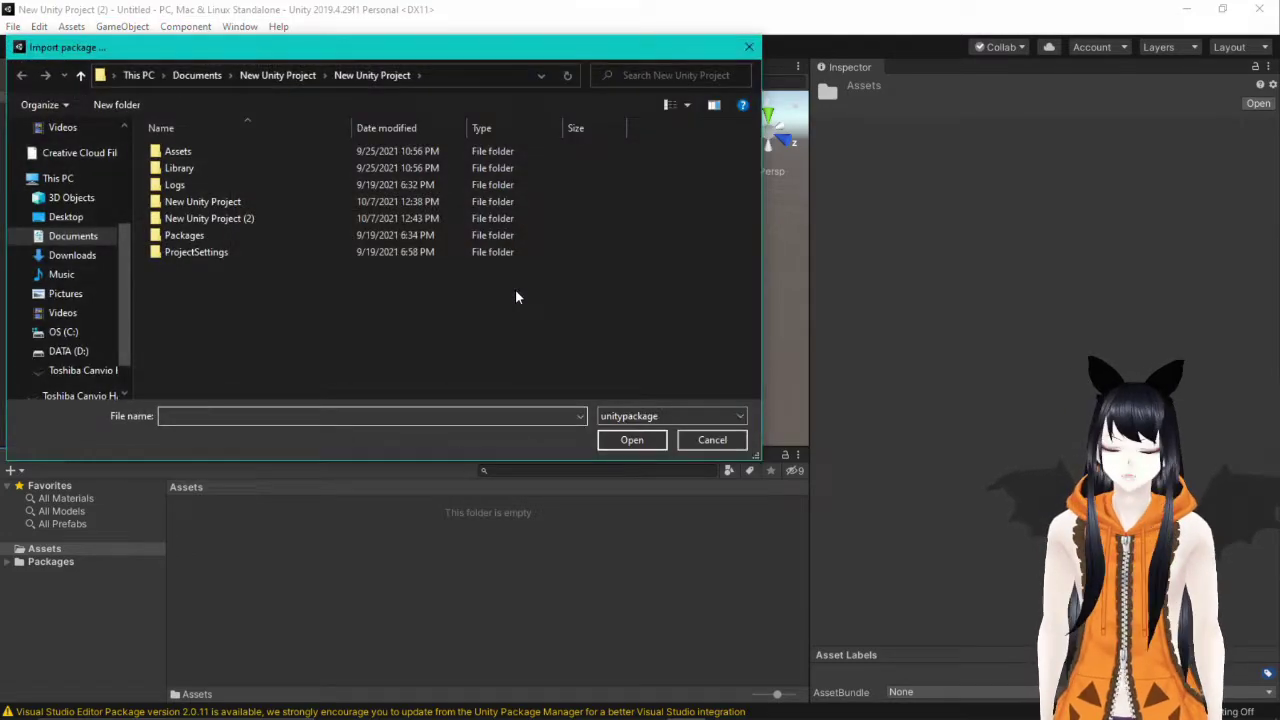
scroll(100, 320, down, 1)
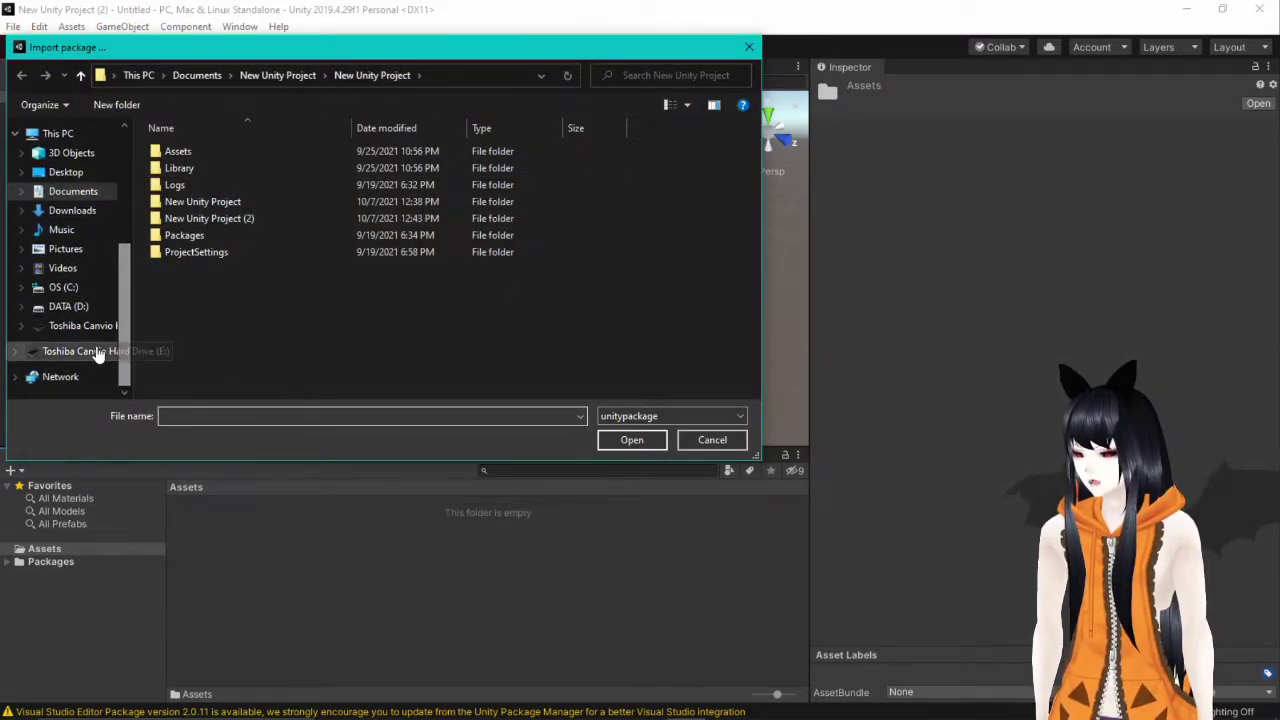
click(93, 328)
double_click(215, 369)
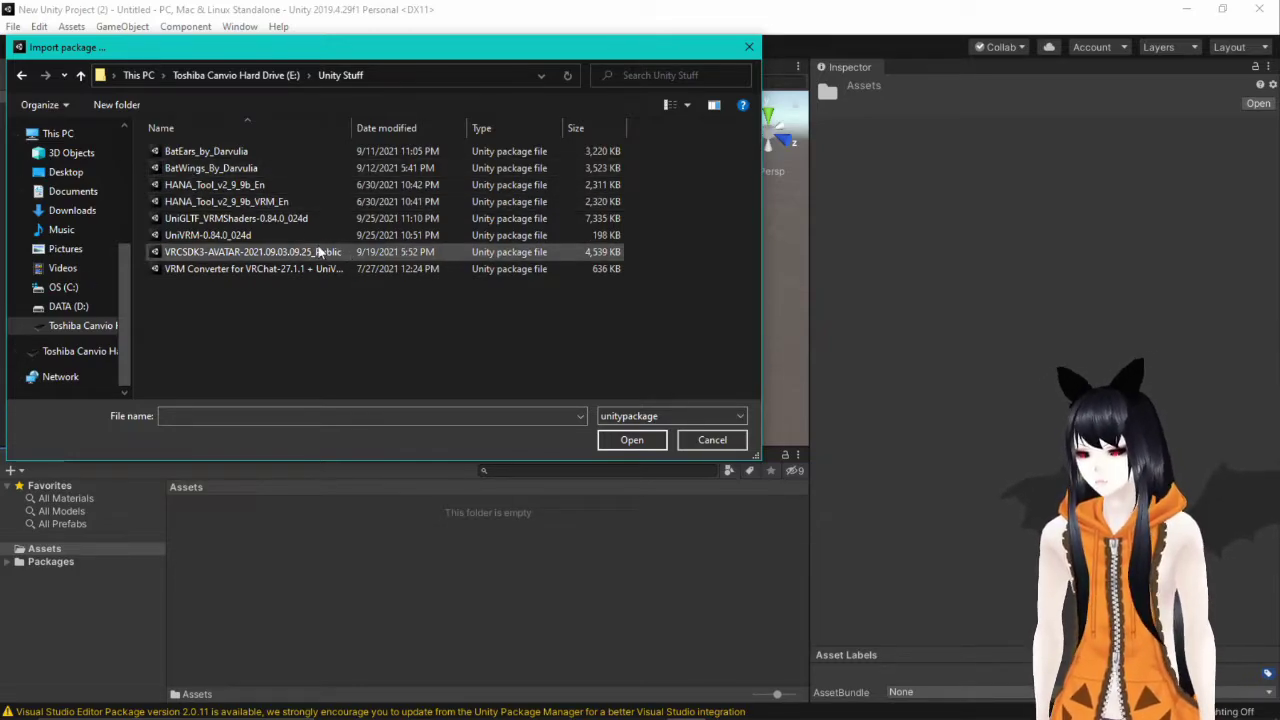
click(268, 238)
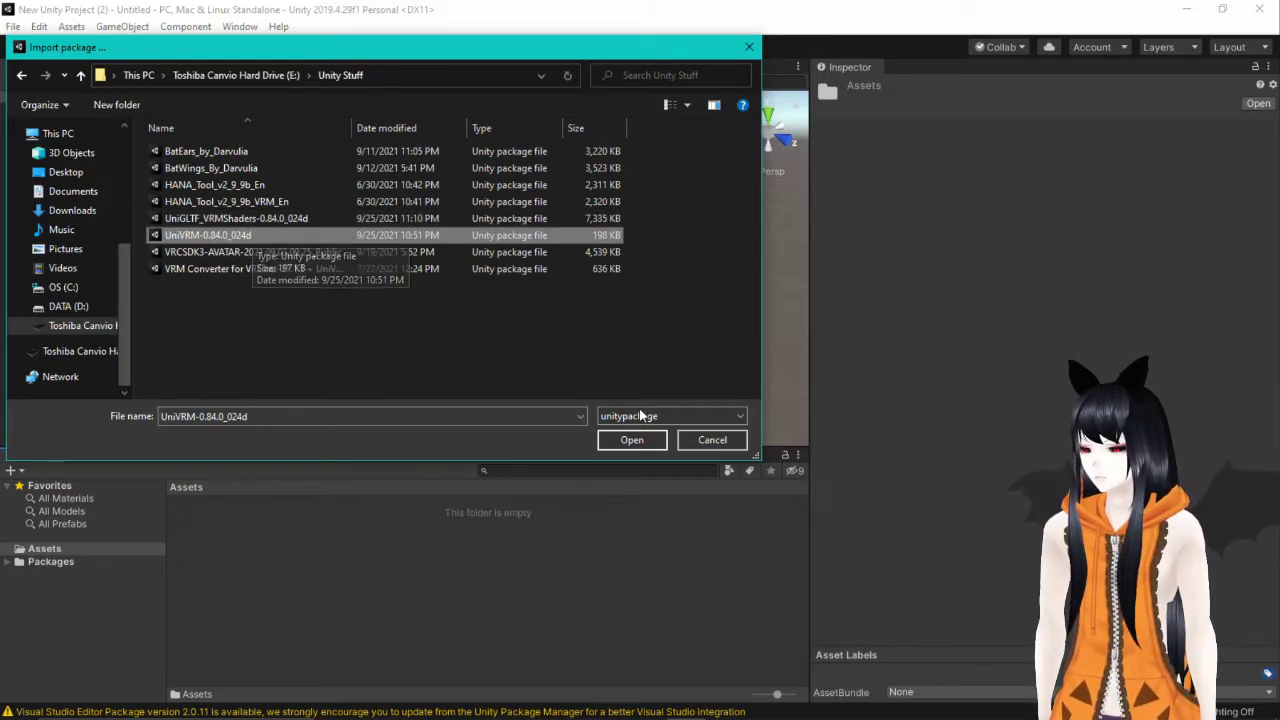
click(630, 443)
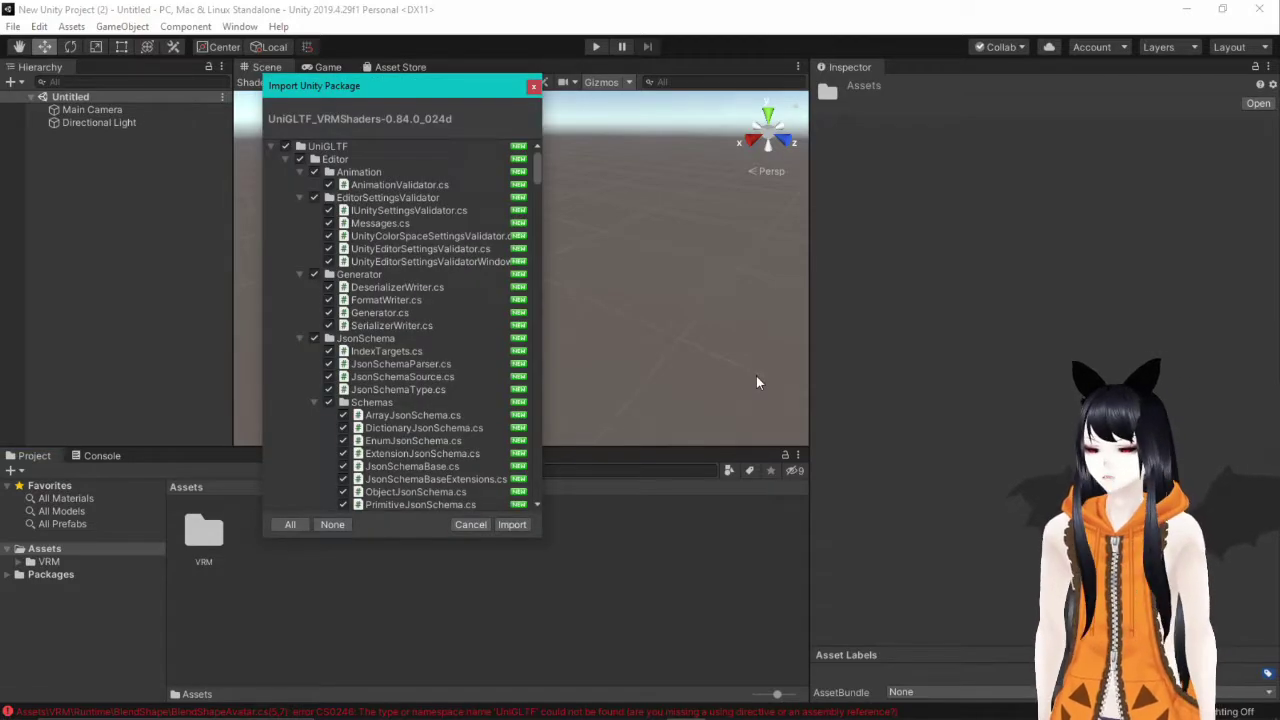
click(511, 525)
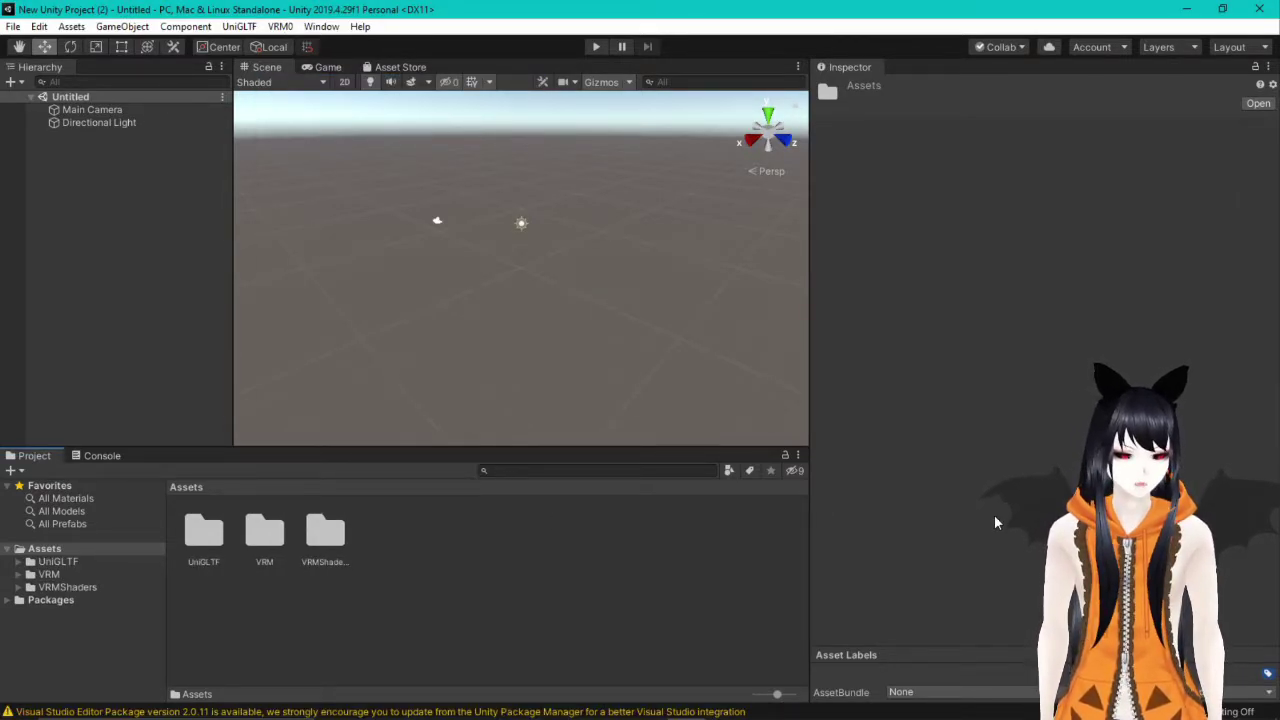
- Import Desktop\HairSample_Male.vrm through VRM0 > Import and save its prefab in Assets
click(281, 27)
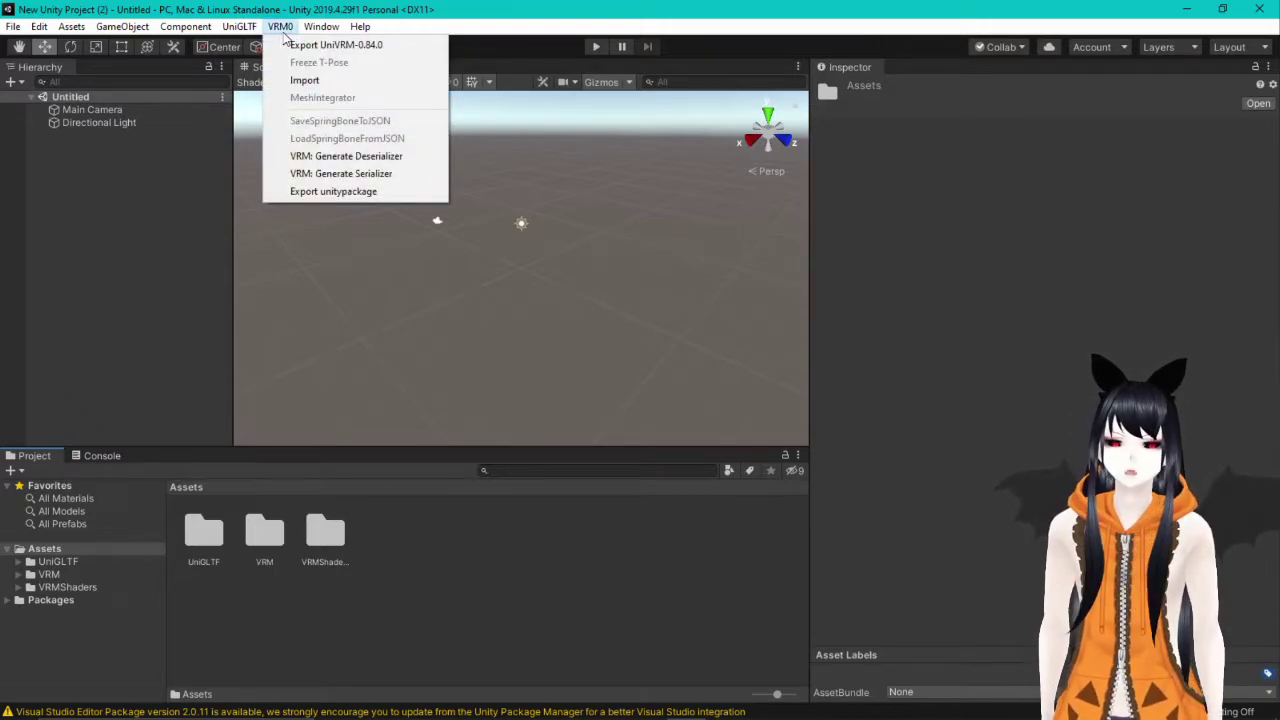
click(305, 80)
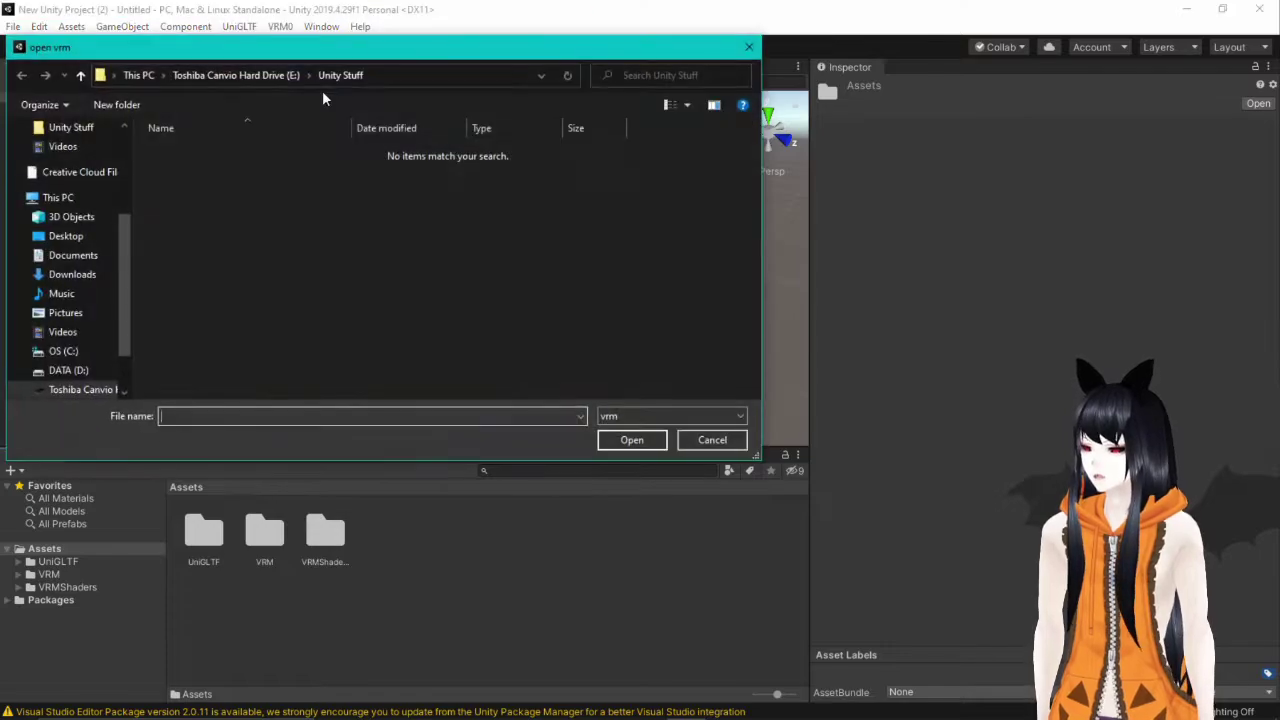
scroll(63, 145, up, 3)
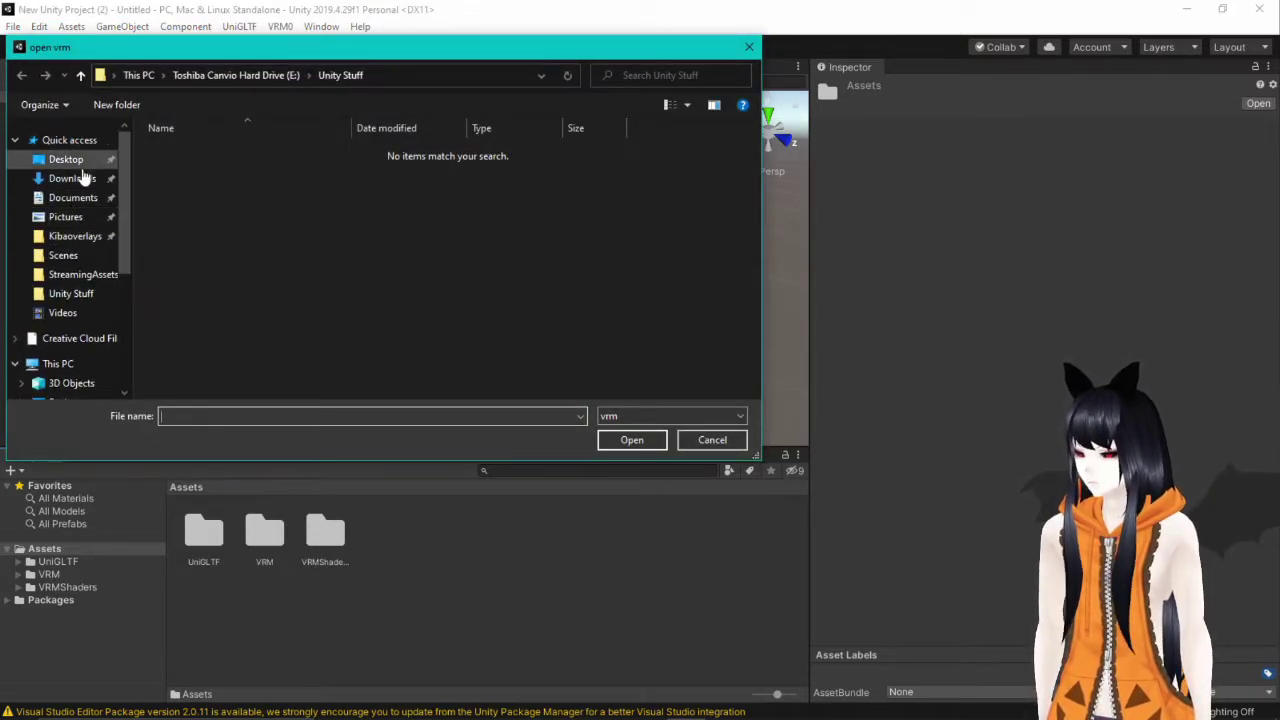
click(86, 162)
click(625, 168)
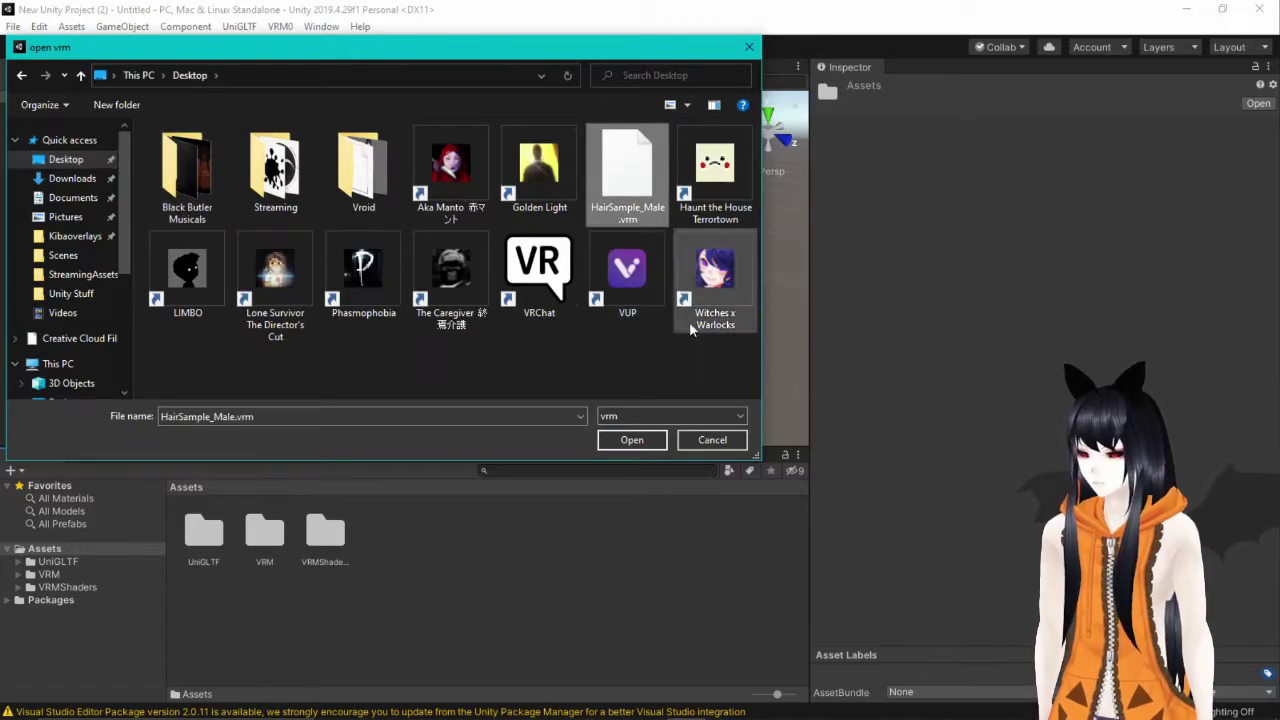
click(652, 441)
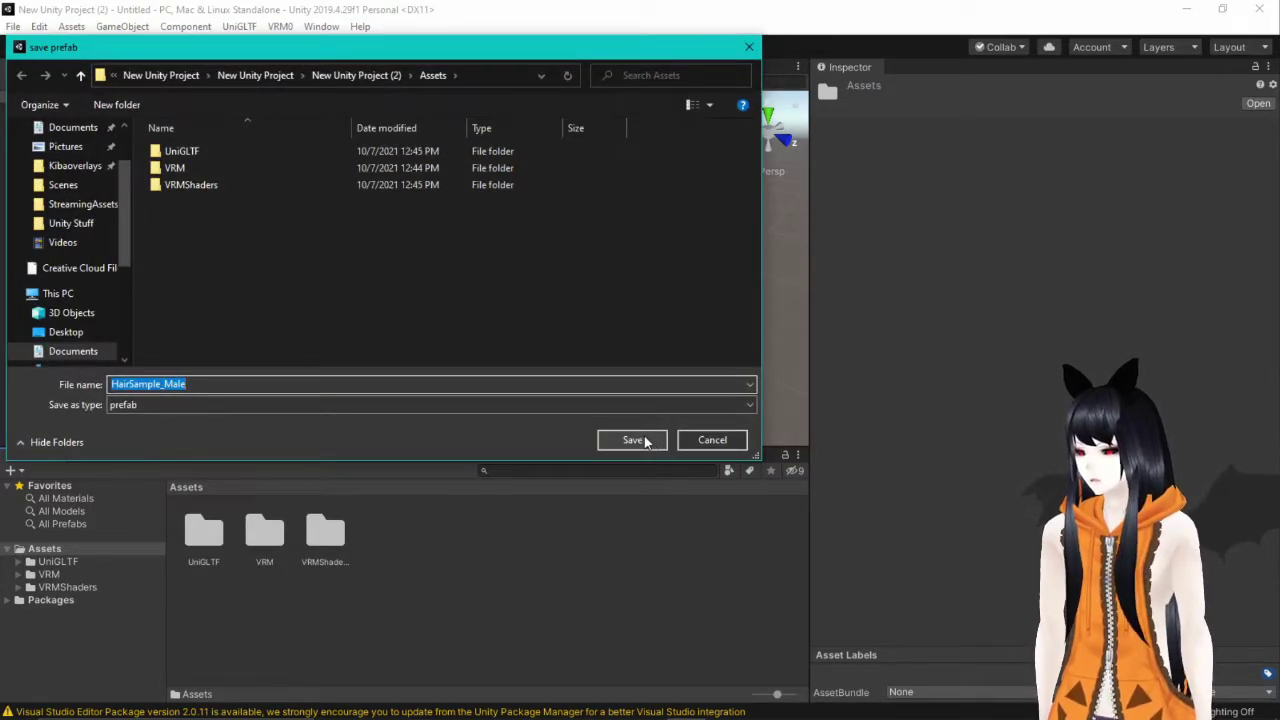
click(645, 441)
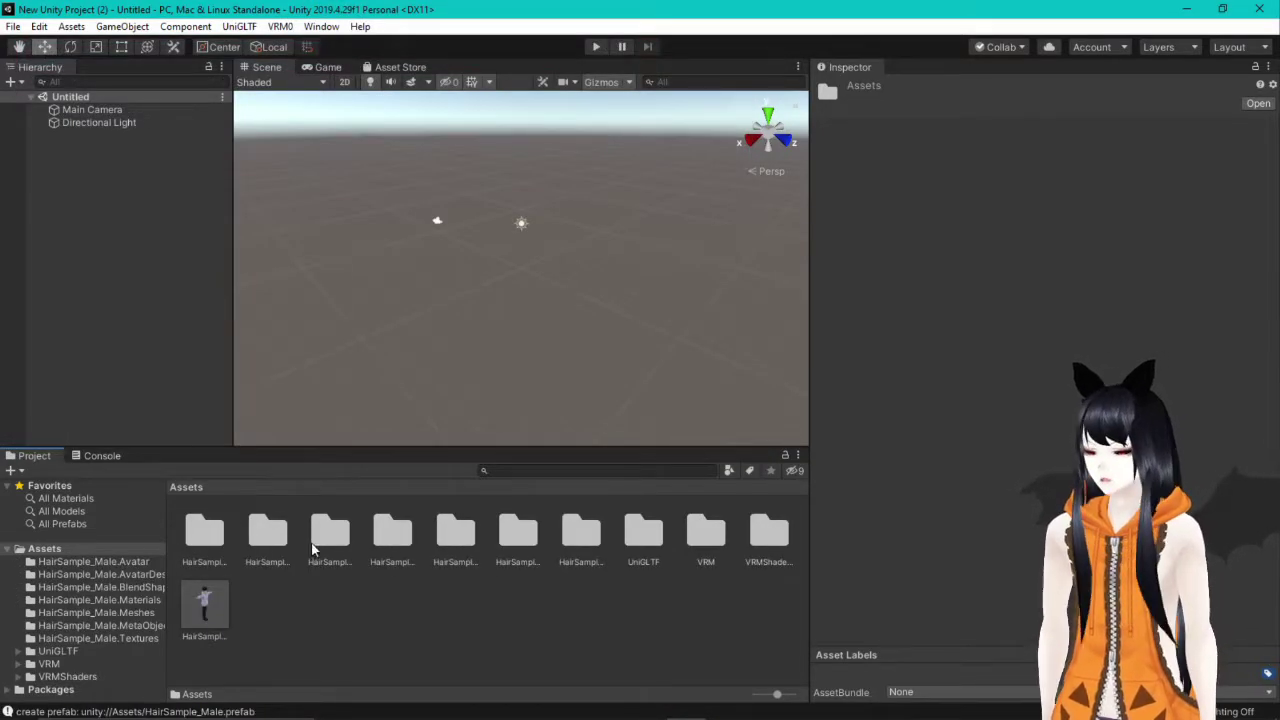
click(210, 606)
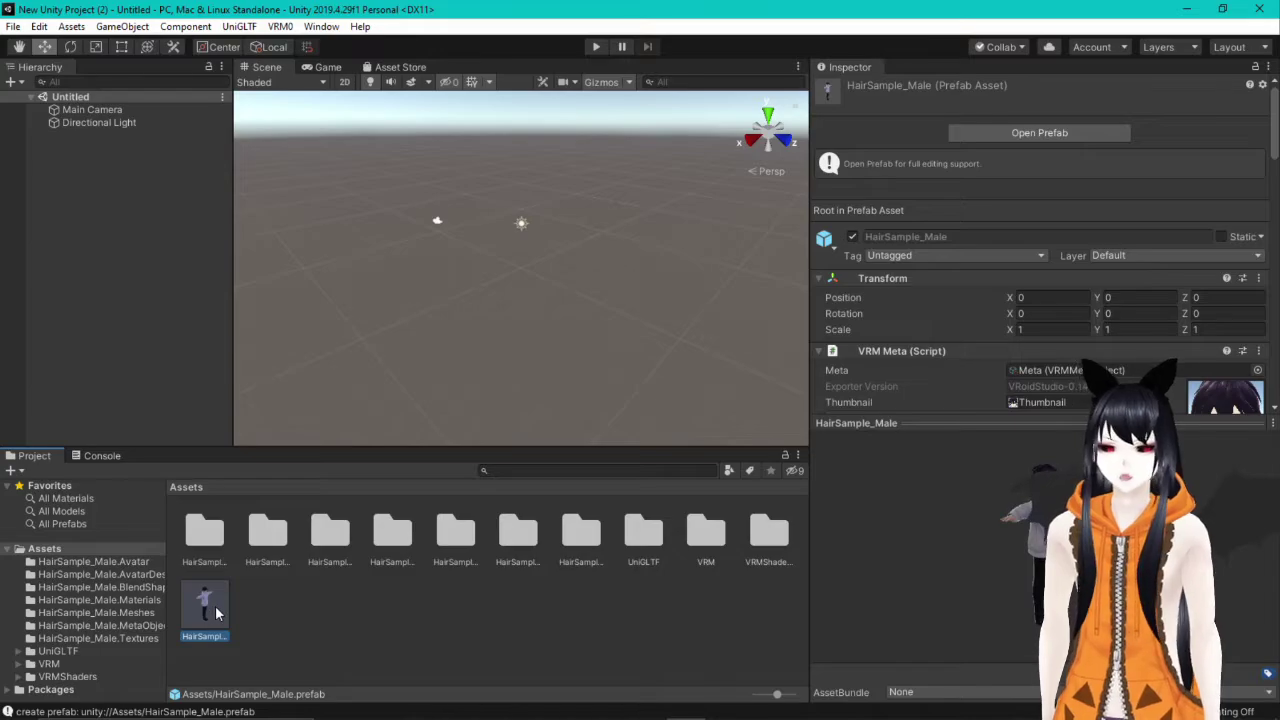
- Drag the HairSample_Male prefab into the Hierarchy and open HairSample_Male.BlendShapes
drag(215, 613, 107, 159)
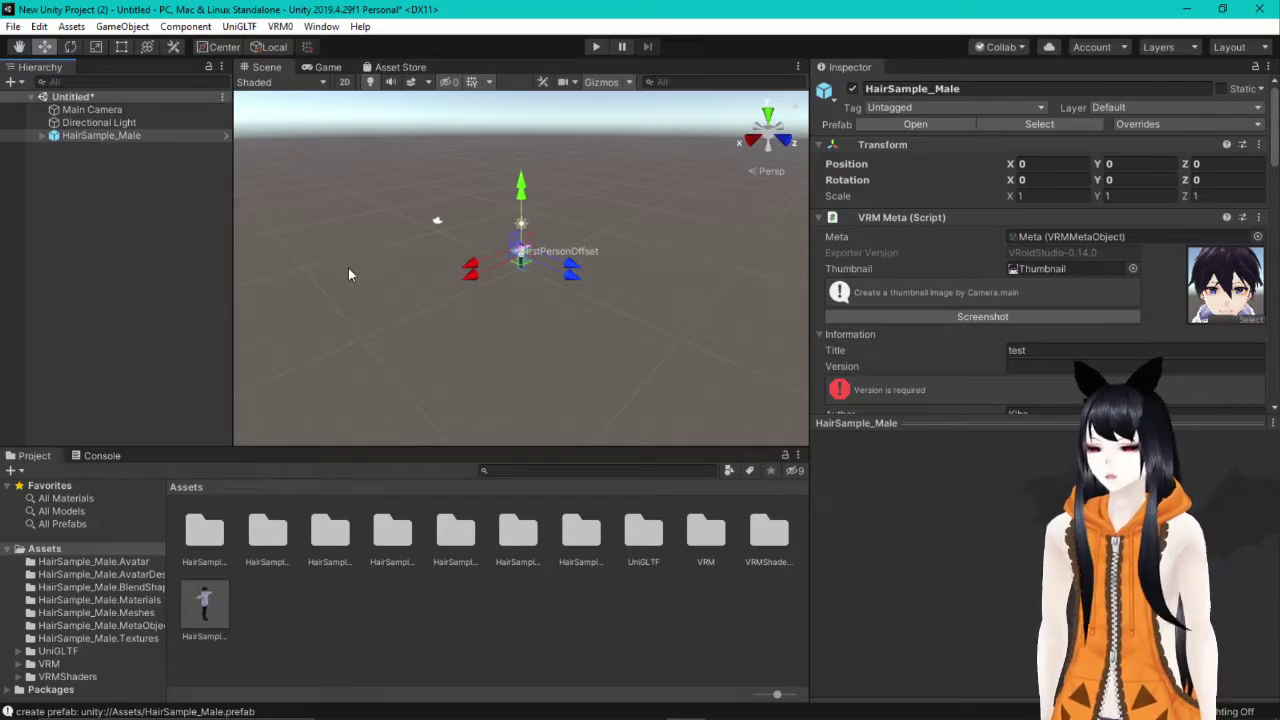
click(151, 586)
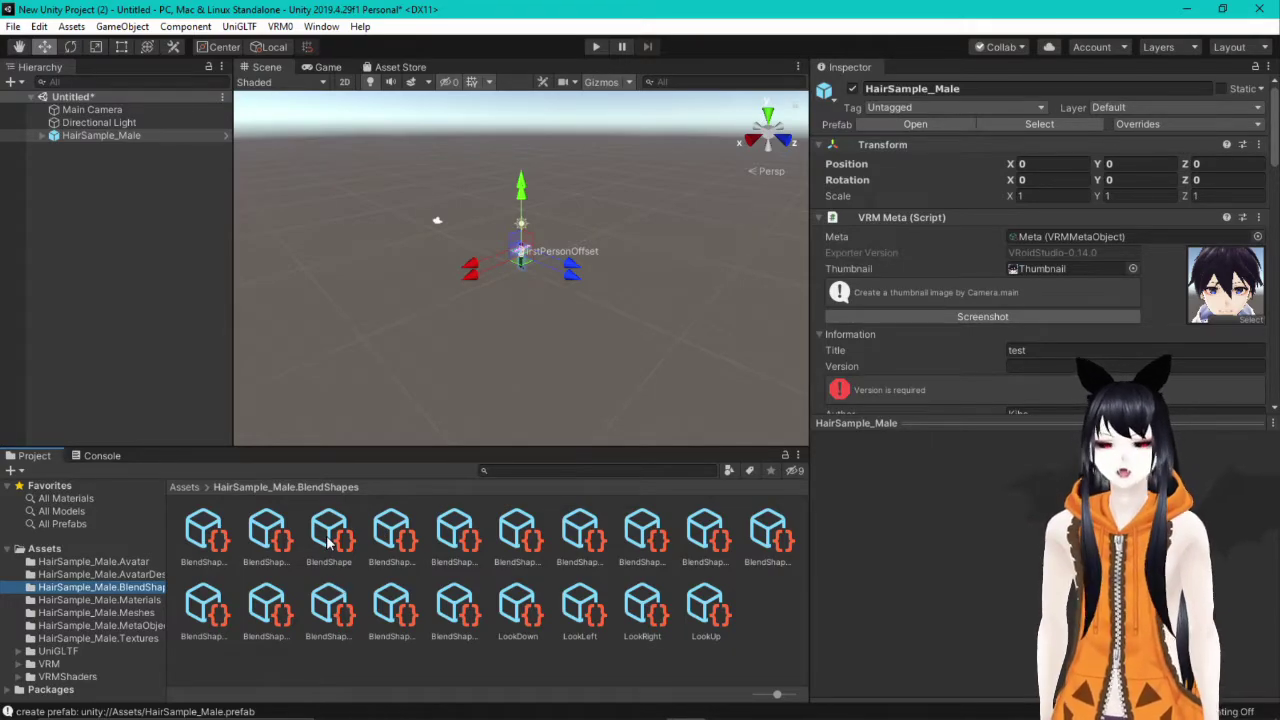
- Select the BlendShape asset and pick the A clip for editing in the Inspector
click(330, 541)
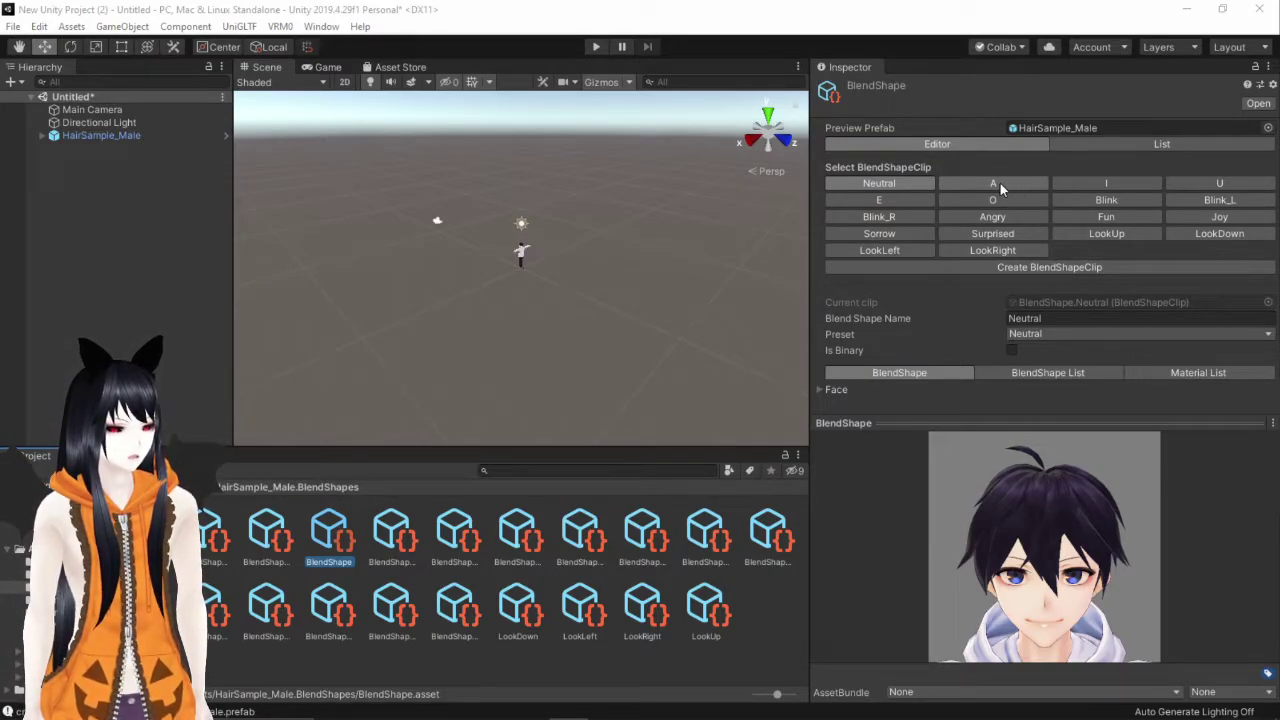
click(999, 183)
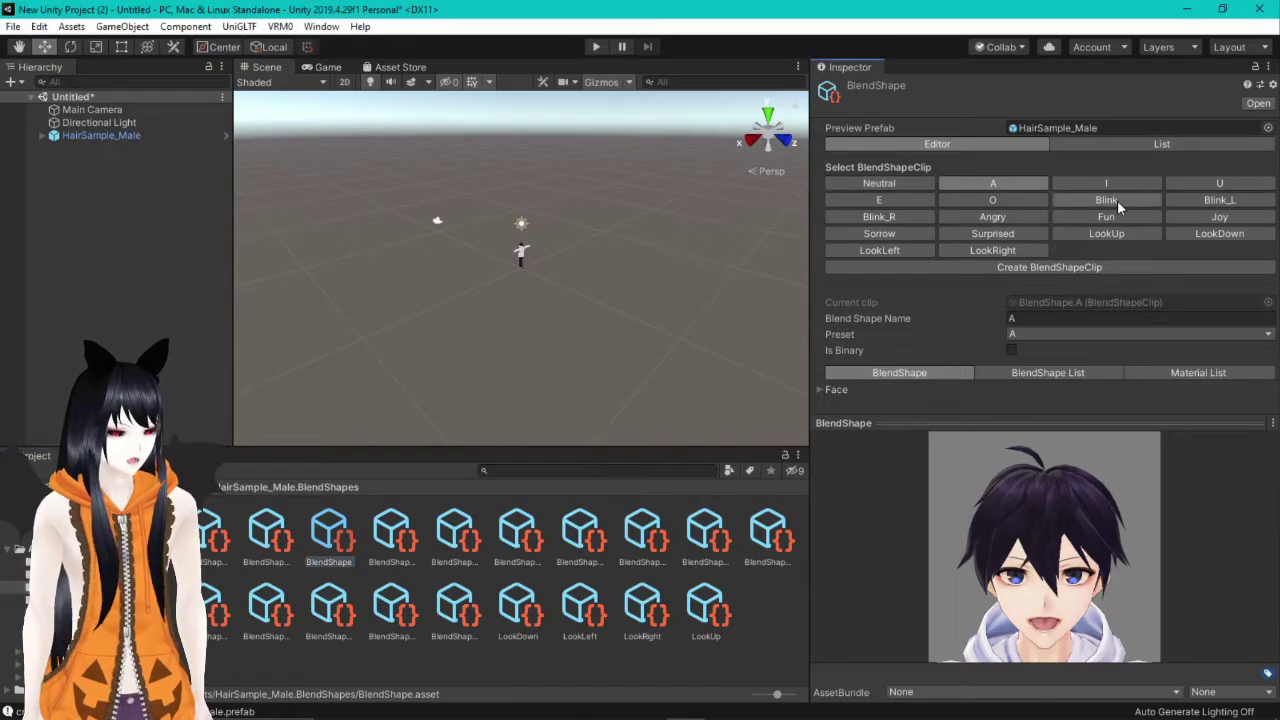
- Expand the Face sliders and try Fcl_HA_Fung1 and Fcl_HA_Fung1_Up at 100
click(818, 390)
scroll(951, 385, down, 5)
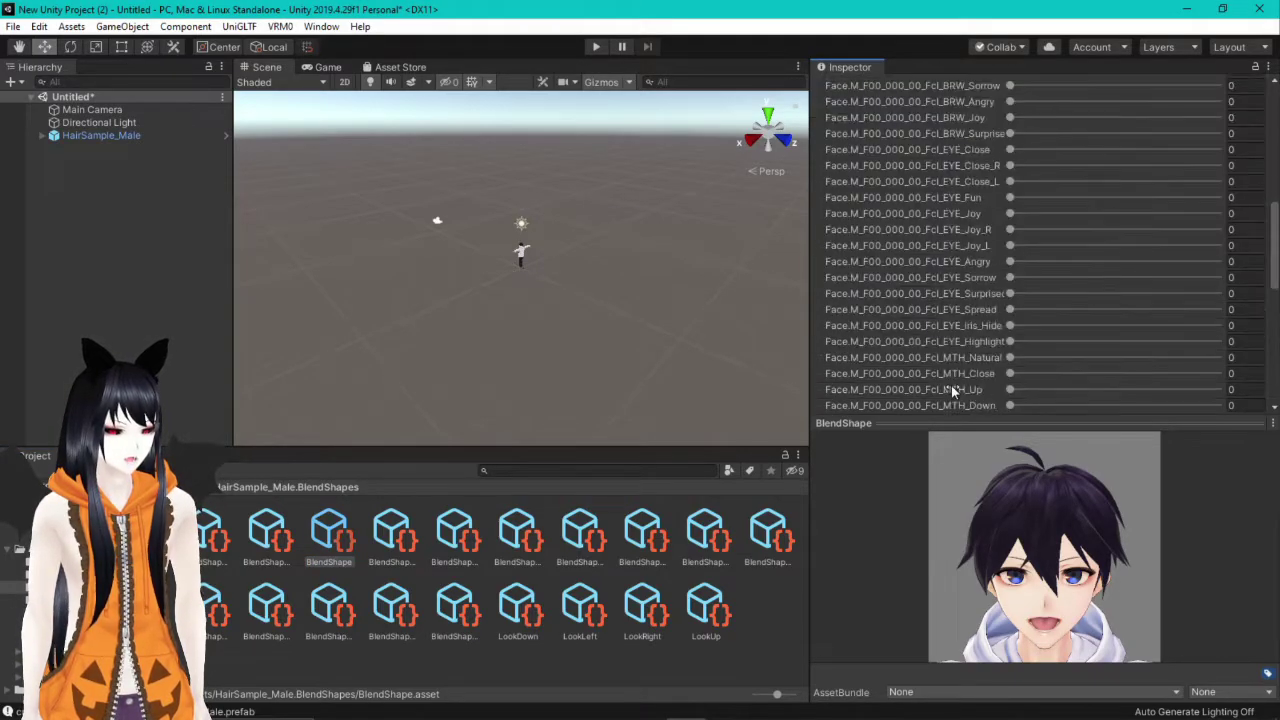
scroll(951, 383, up, 10)
scroll(951, 383, down, 5)
scroll(951, 382, down, 5)
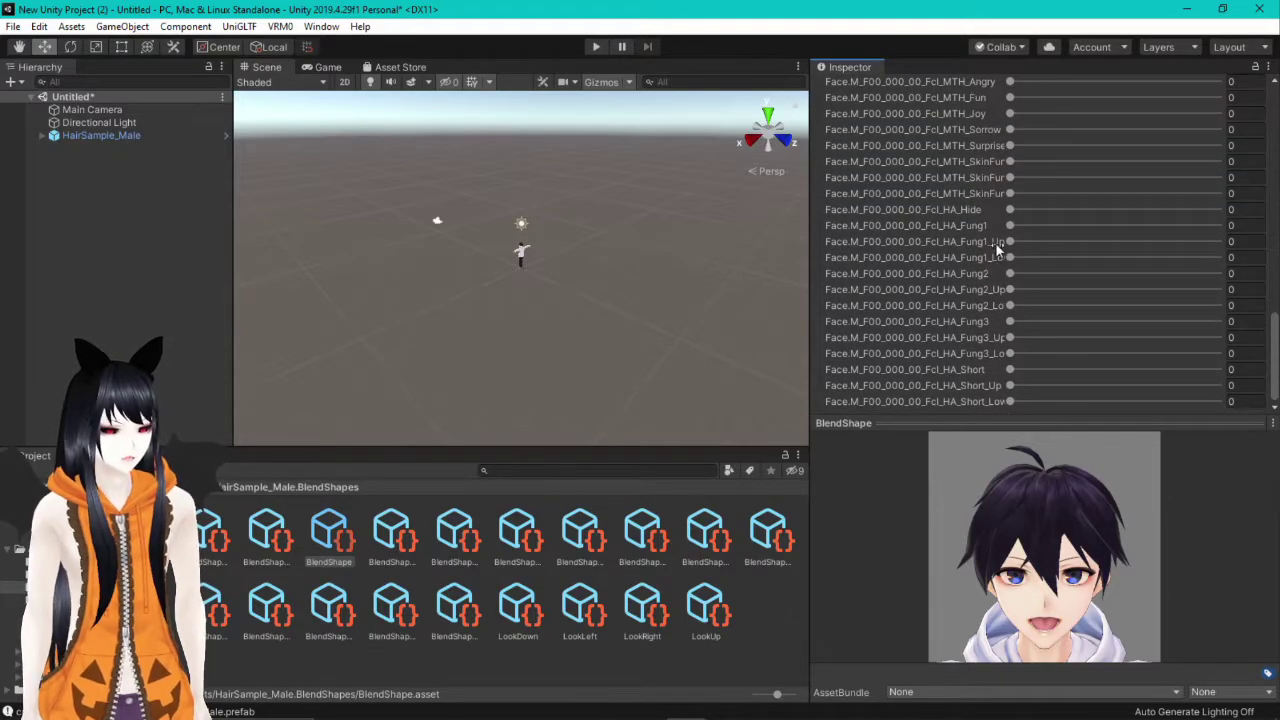
drag(1010, 226, 1220, 227)
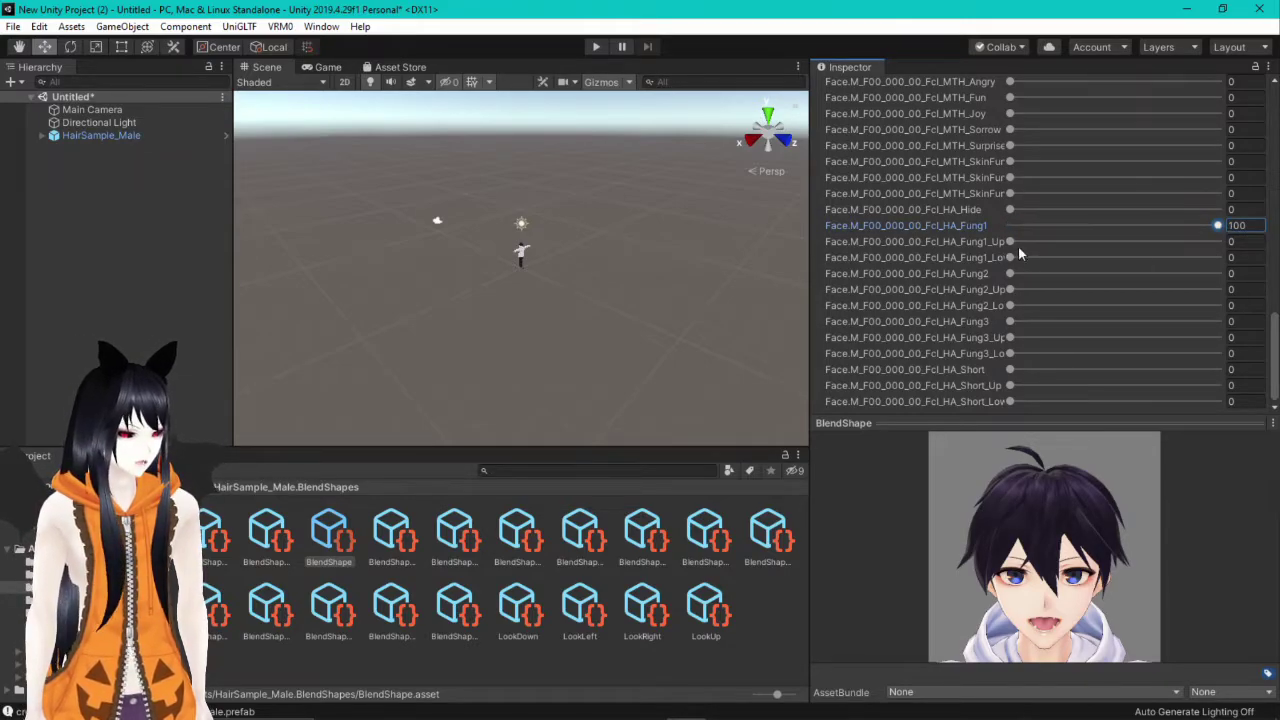
drag(1012, 244, 1042, 243)
drag(1173, 241, 968, 237)
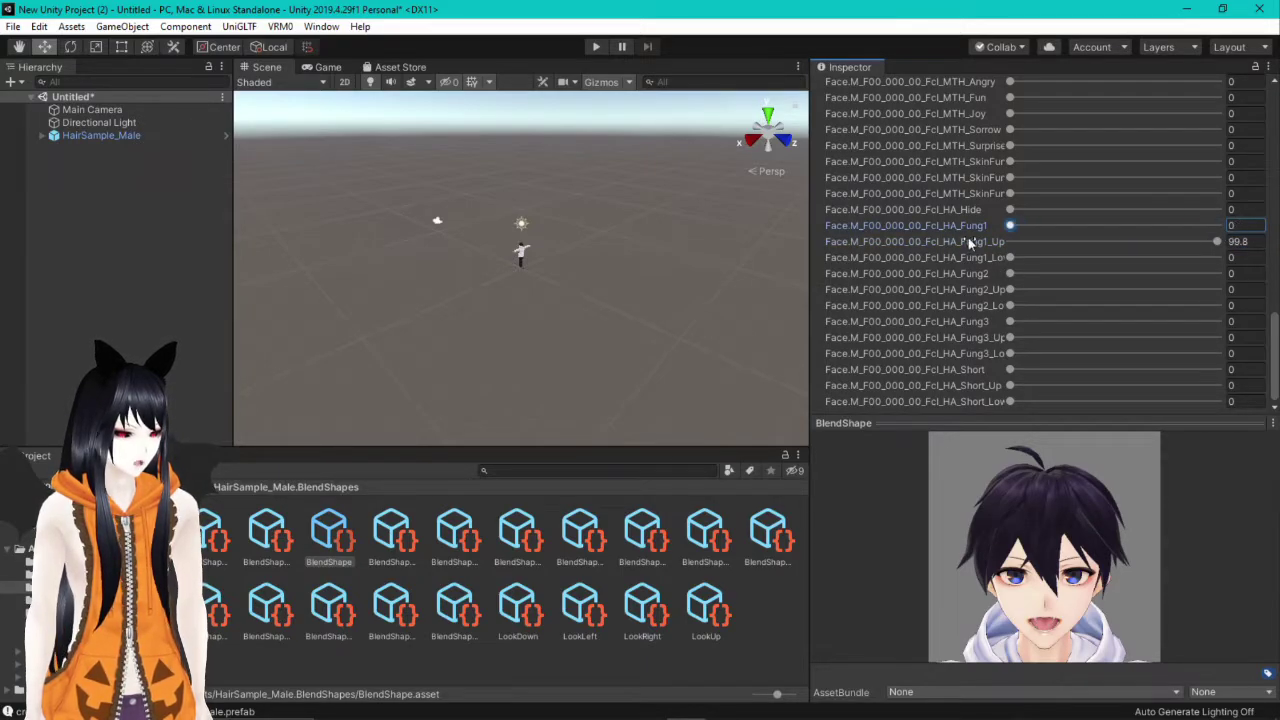
drag(1217, 241, 1005, 245)
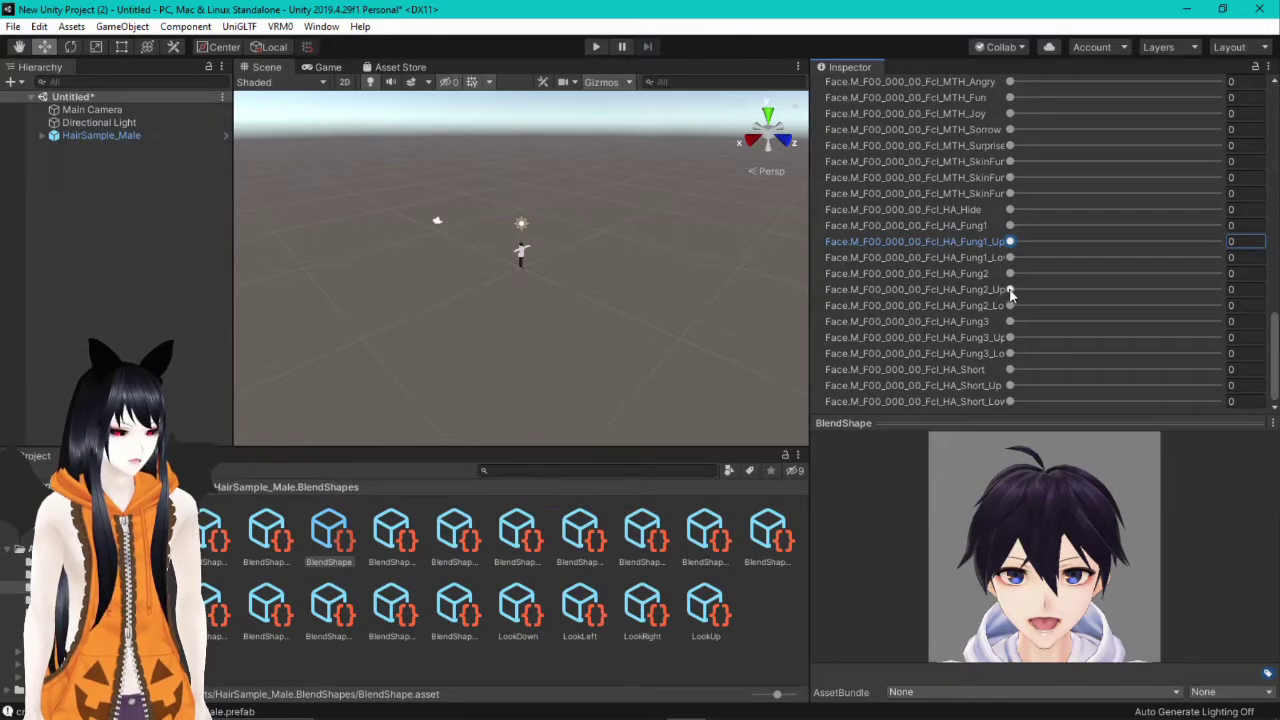
- Test Fung3_Up, Fung2_Up and Fung3_Lo, then set Fcl_HA_Fung1 and Fcl_HA_Fung1_Up to 100
drag(1013, 338, 902, 333)
drag(1014, 289, 1228, 273)
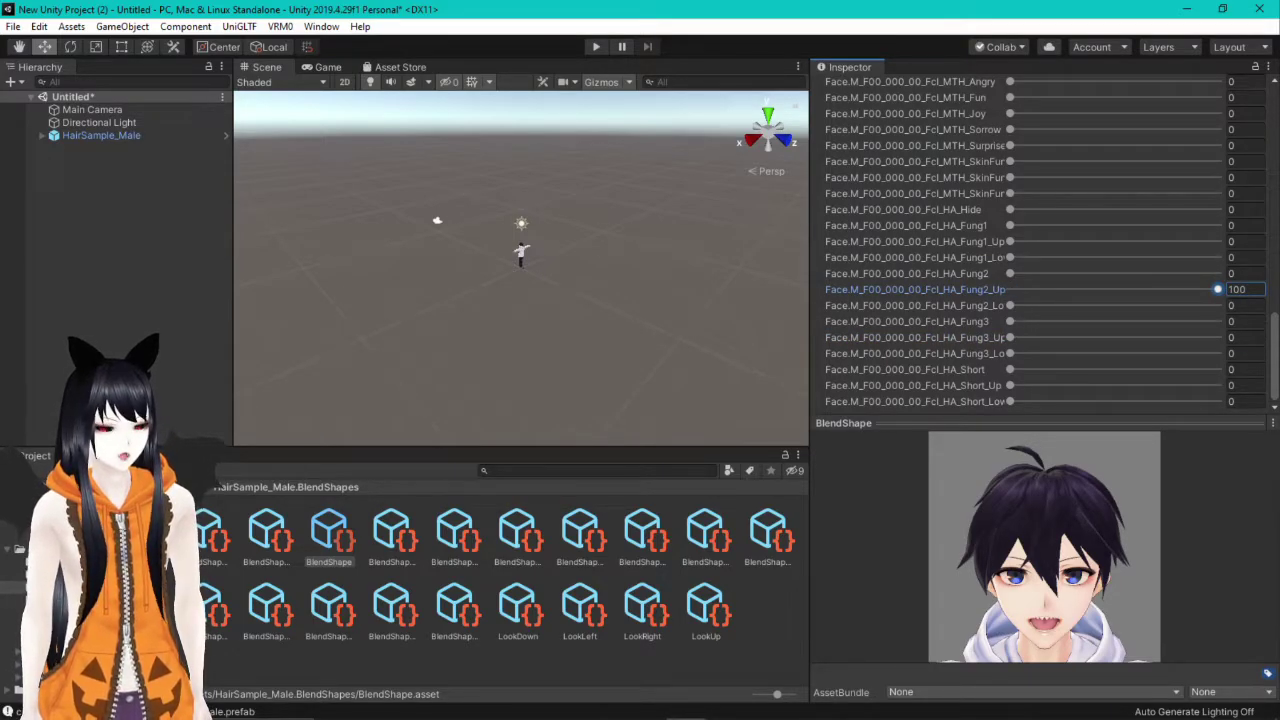
drag(1217, 289, 826, 343)
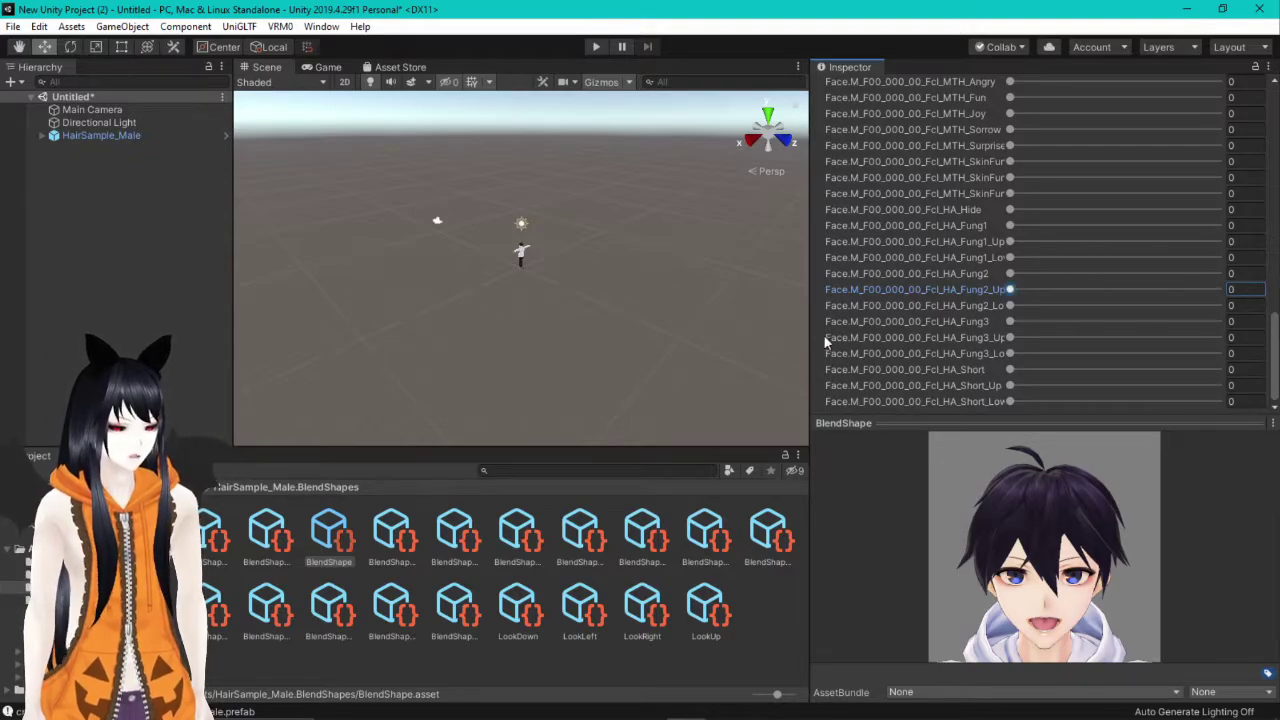
drag(1010, 353, 951, 335)
drag(1010, 226, 1222, 226)
drag(1010, 241, 1218, 241)
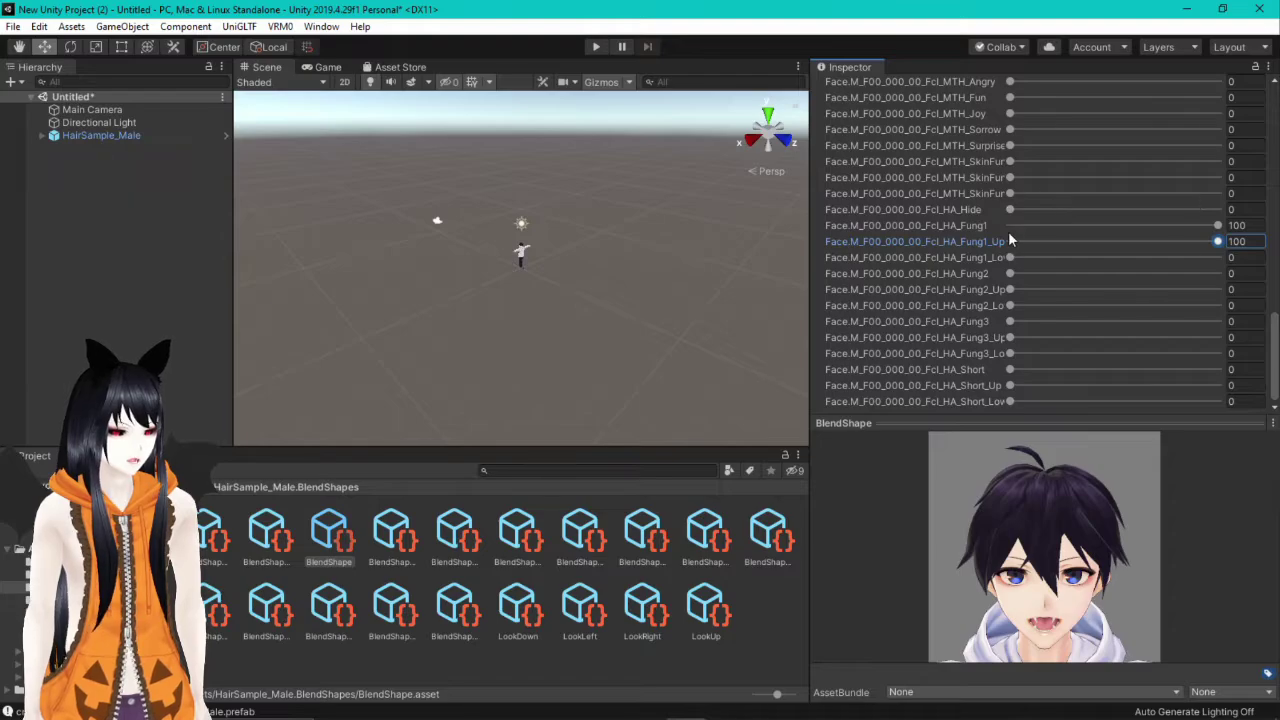
- Preview the I, U and Neutral clips, then select HairSample_Male in the Hierarchy
scroll(1094, 217, up, 10)
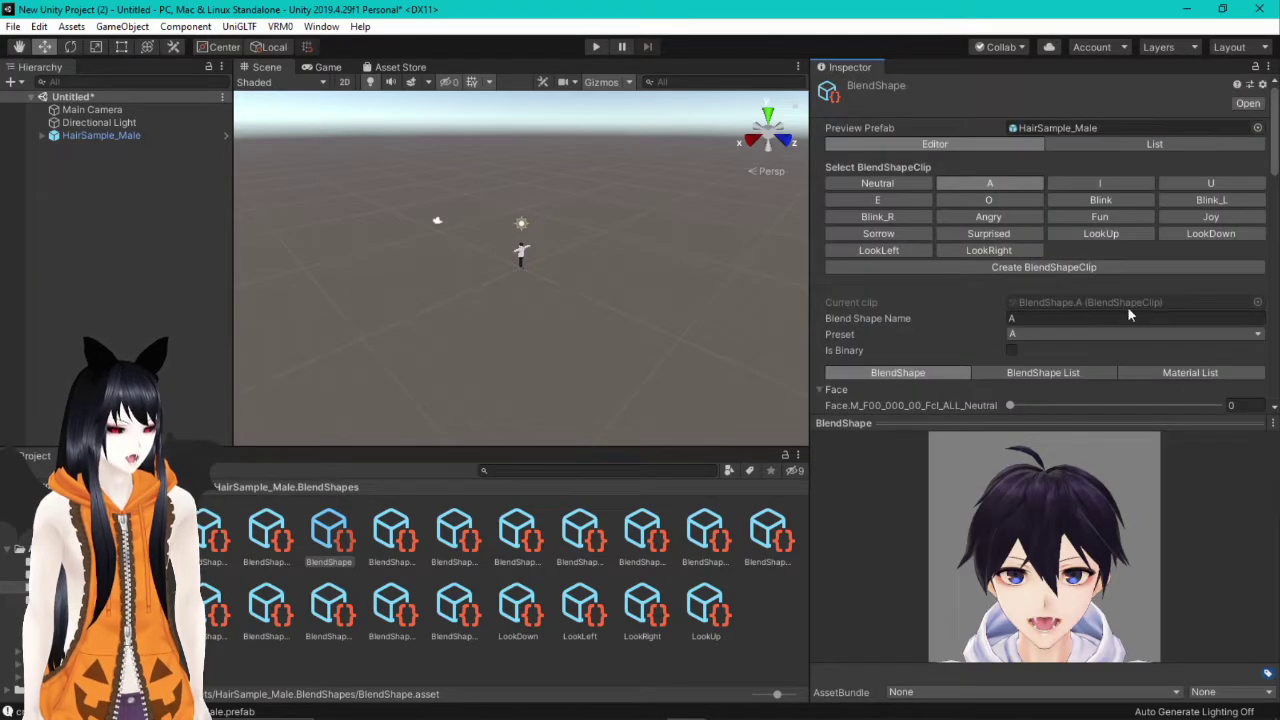
click(1098, 186)
click(1189, 181)
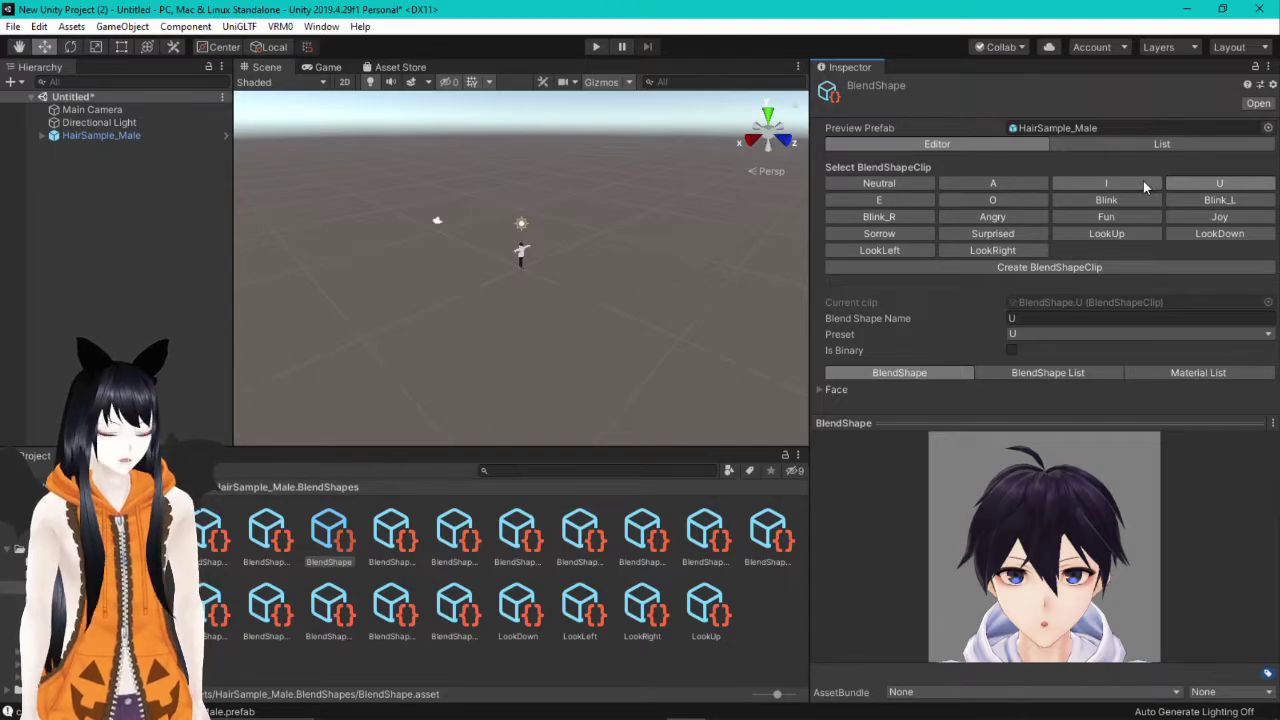
click(879, 184)
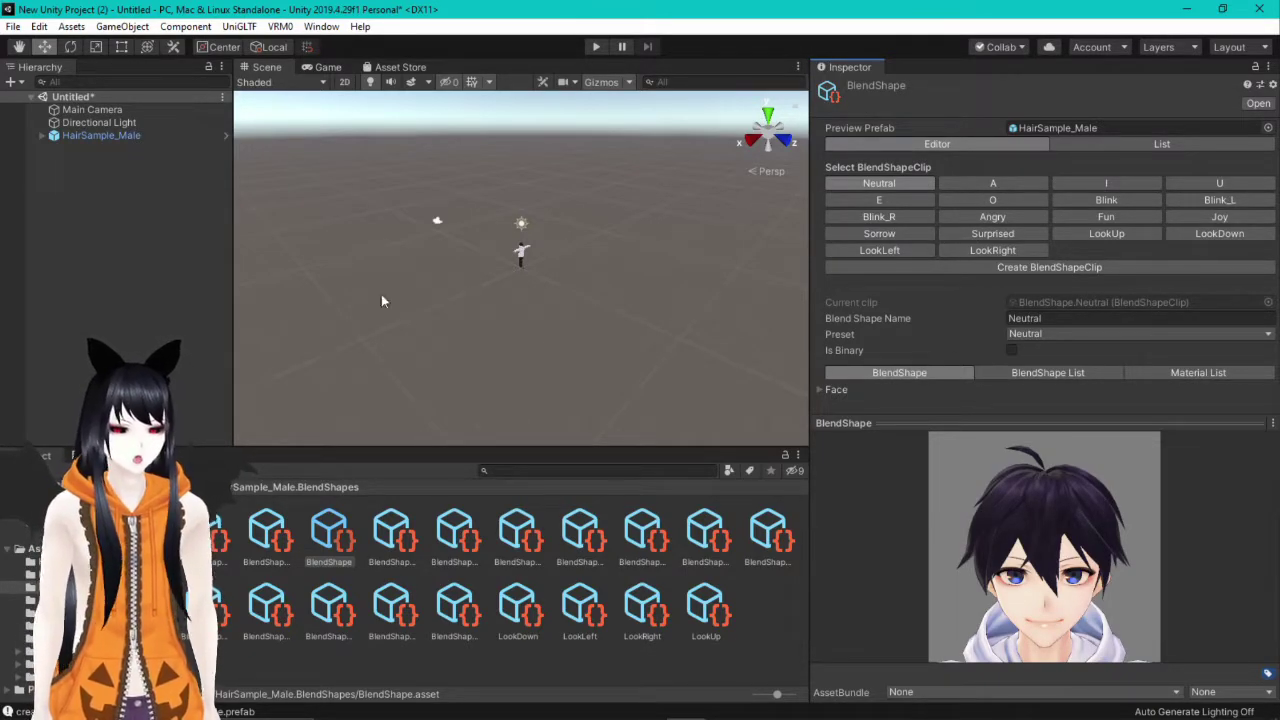
click(72, 140)
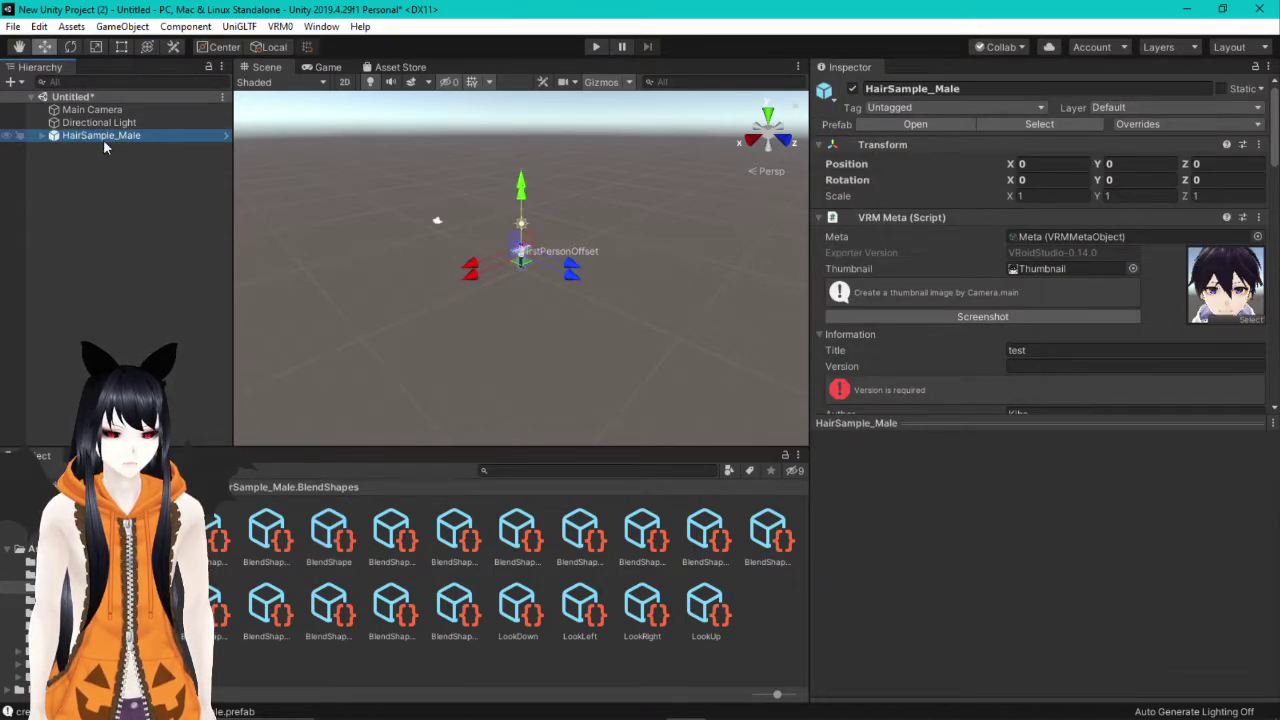
- Open the UniVRM-0.84.0 exporter for HairSample_Male and set its Version to 1.1
click(280, 26)
mouse_move(280, 26)
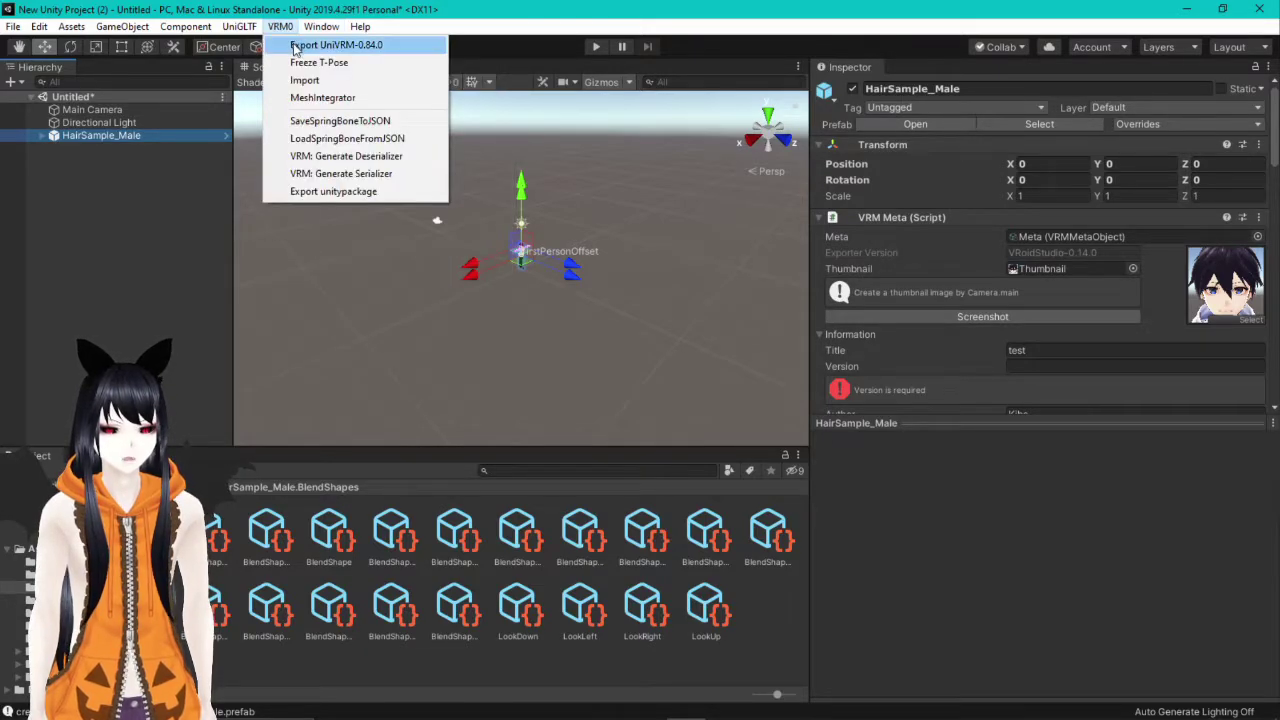
click(303, 47)
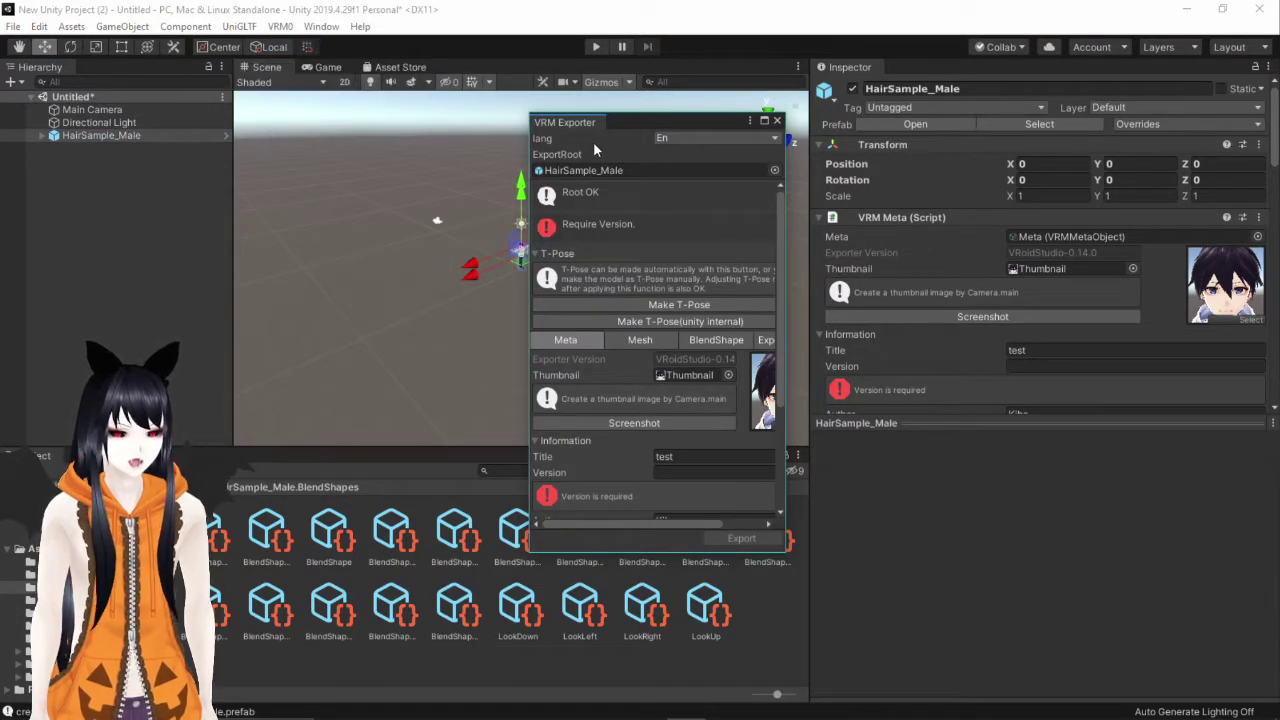
scroll(633, 218, down, 5)
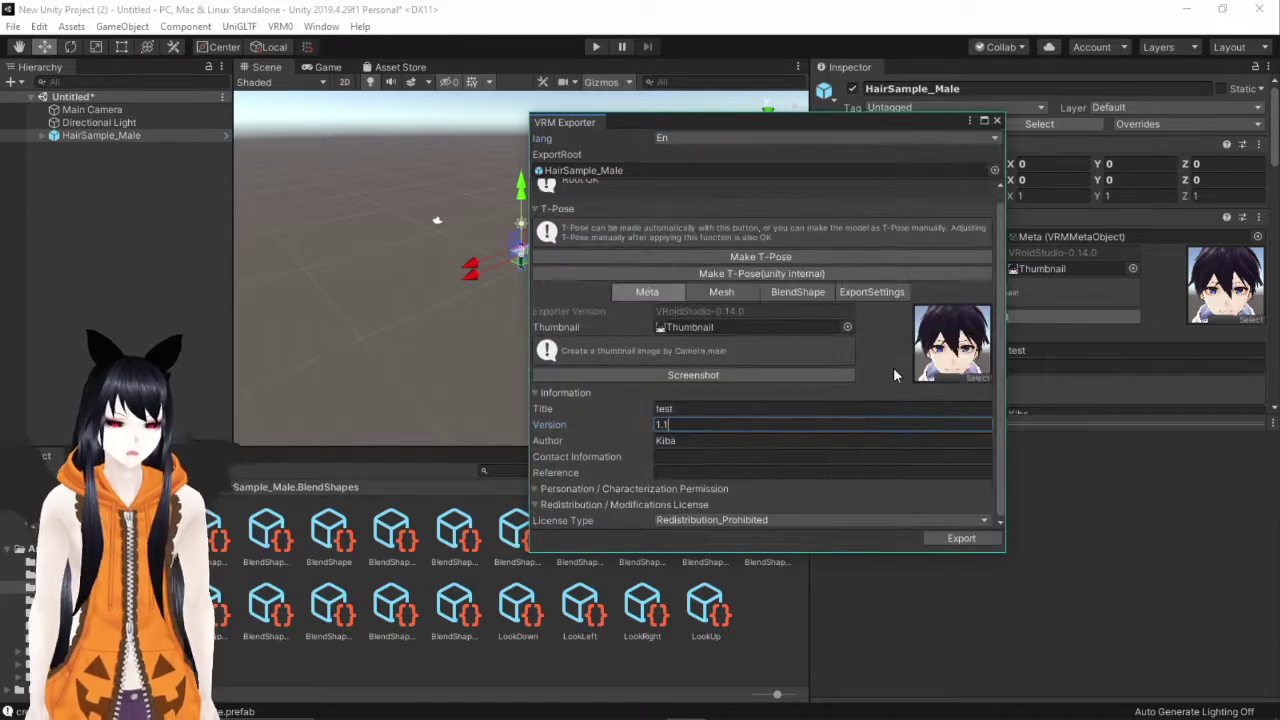
click(727, 462)
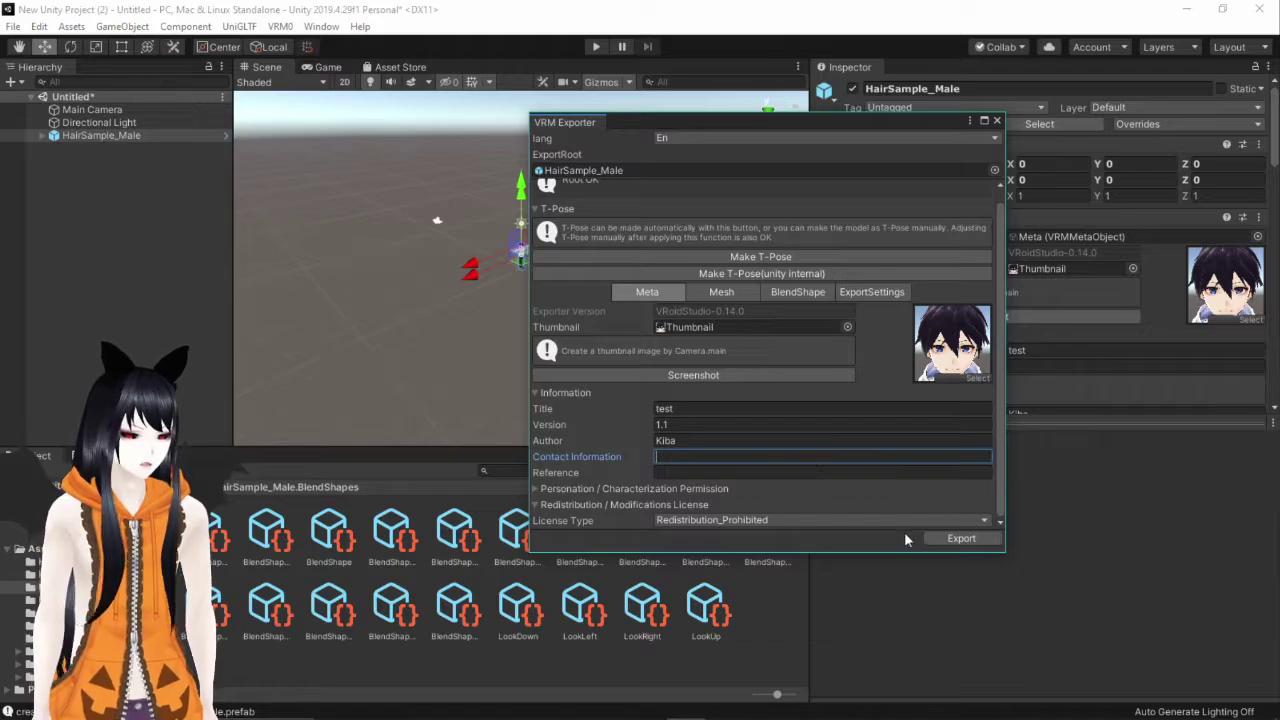
- Save the exported .vrm to the Desktop with 'fang' appended, so the name ends in Malefang
click(941, 538)
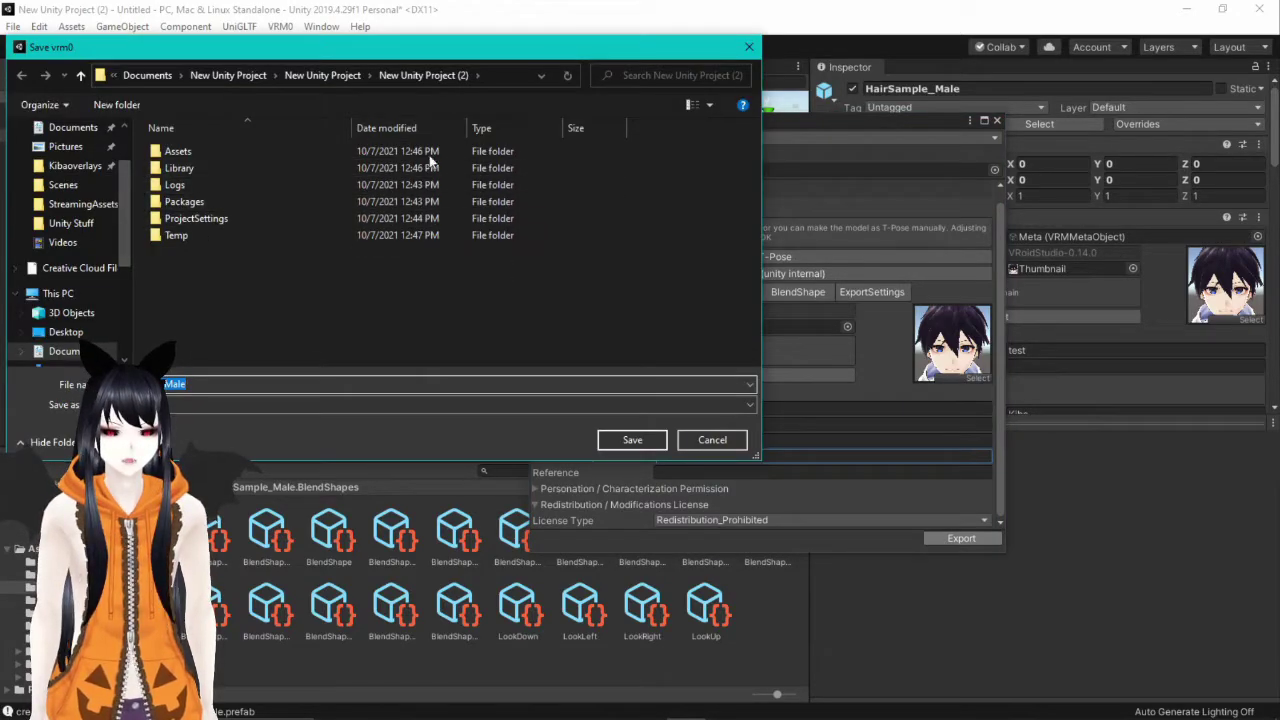
scroll(65, 175, up, 2)
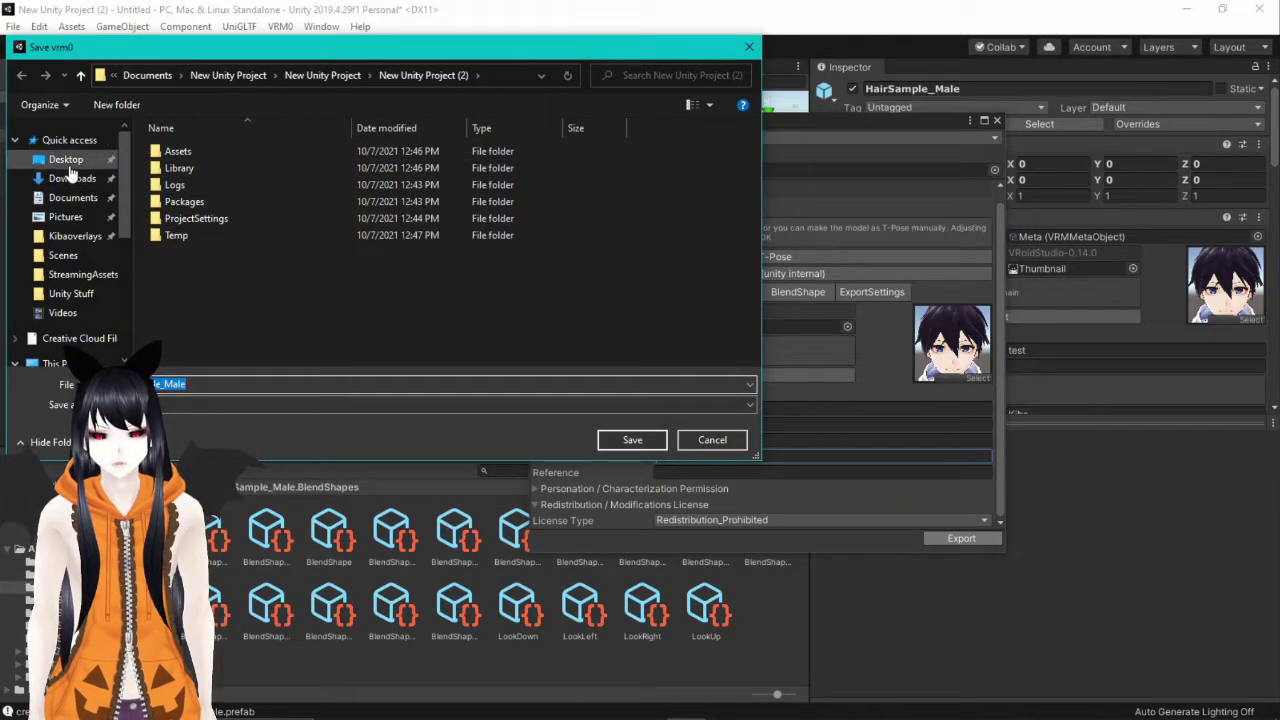
click(67, 162)
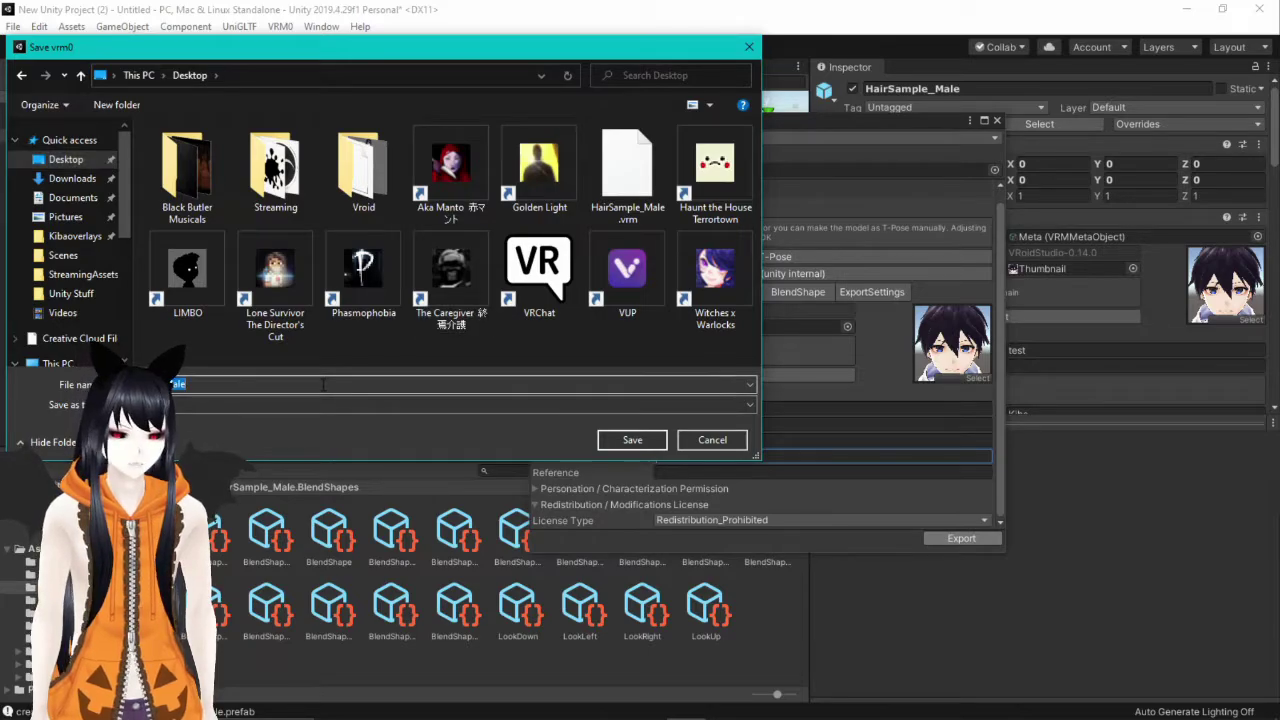
text(fan)
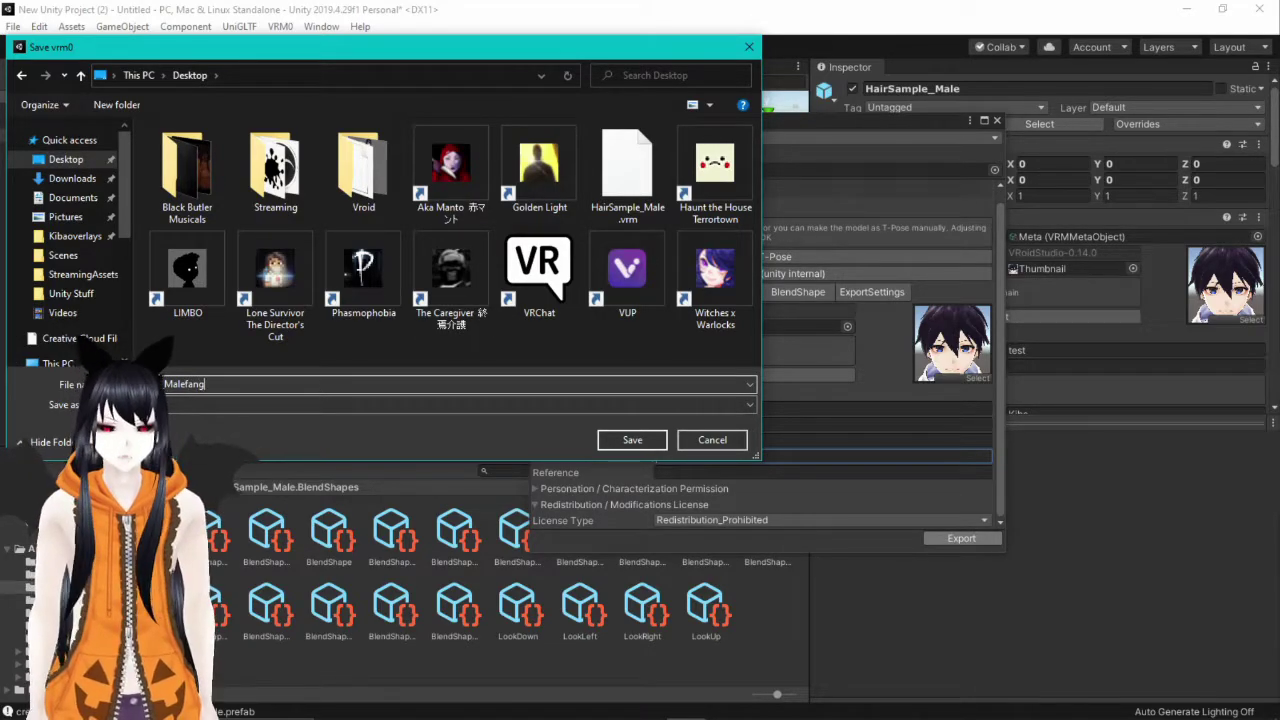
text(g)
click(632, 440)
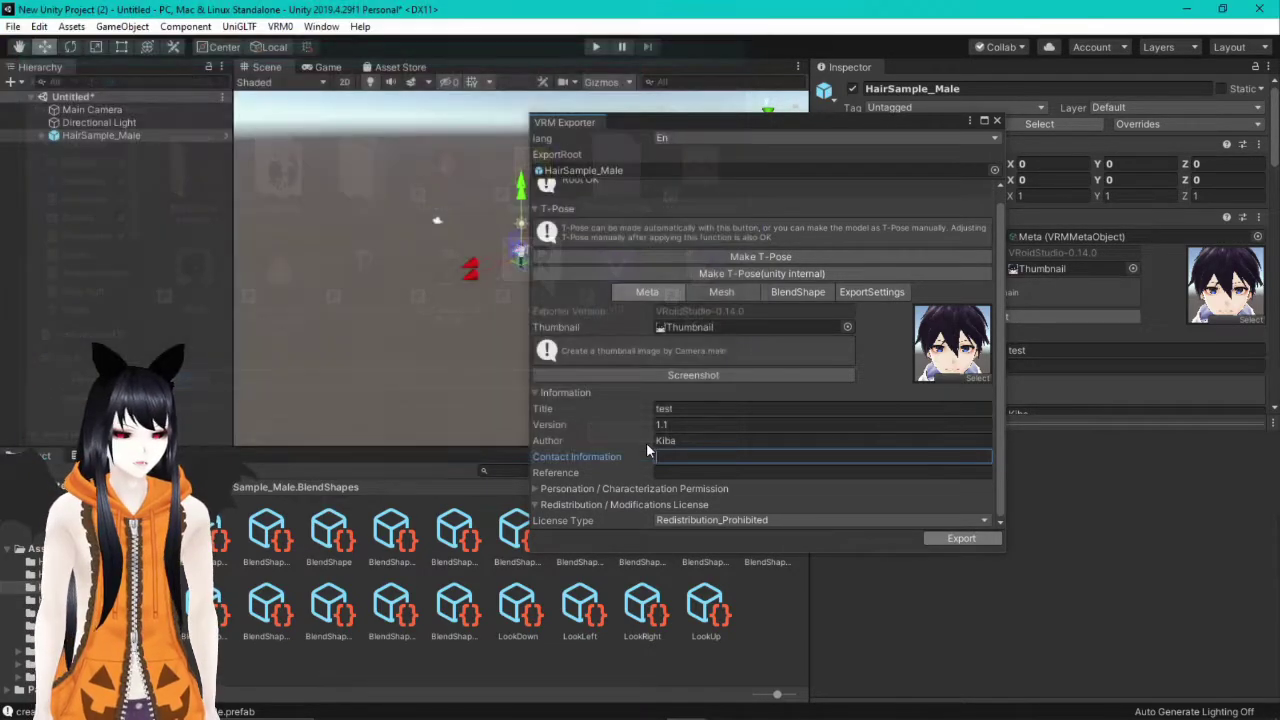